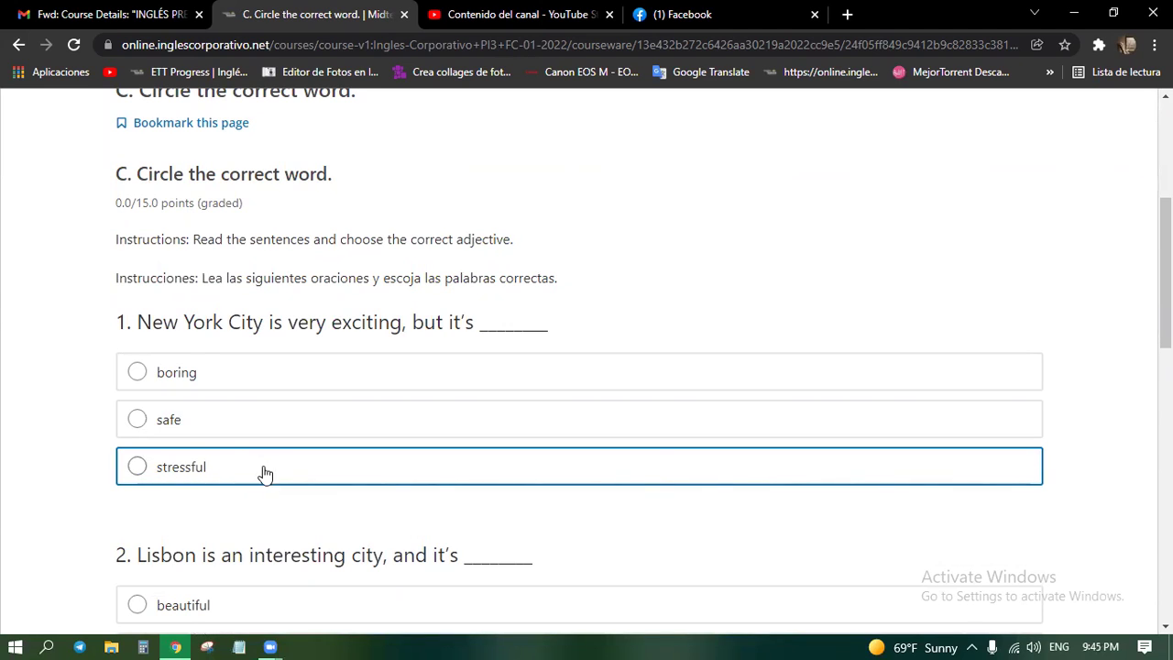
Step: In exercise C, choose "stressful" for New York City, "beautiful" for Lisbon and "crowded" for Tokyo
left_click(255, 471)
scroll(254, 469, "down", 3)
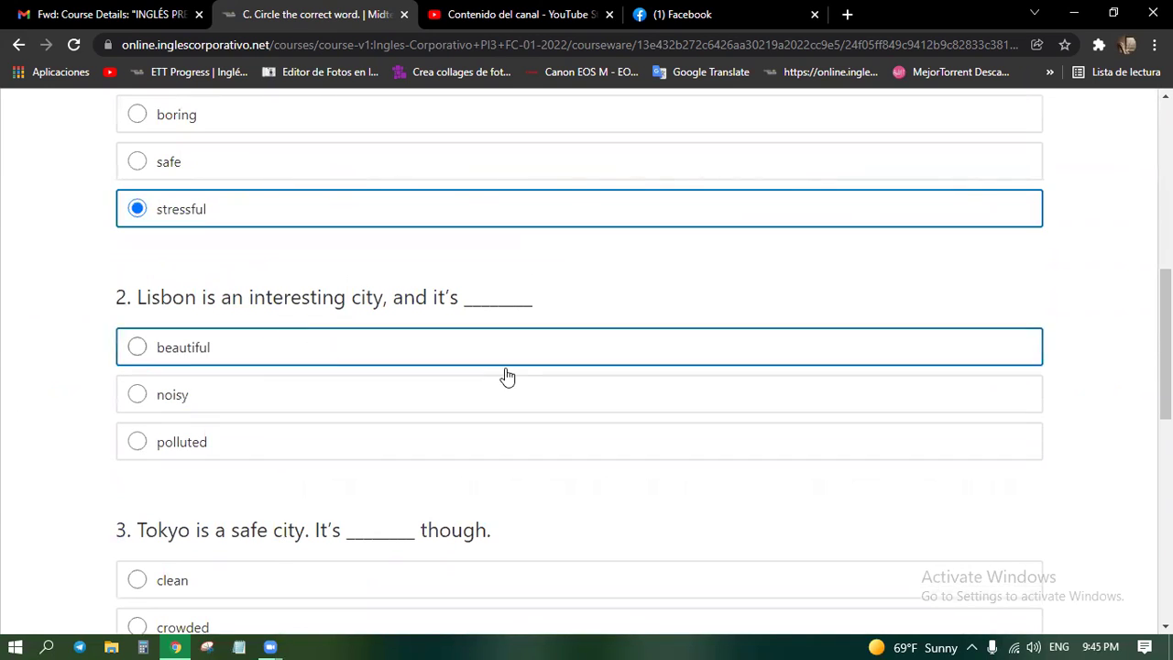
left_click(290, 363)
scroll(445, 482, "down", 1)
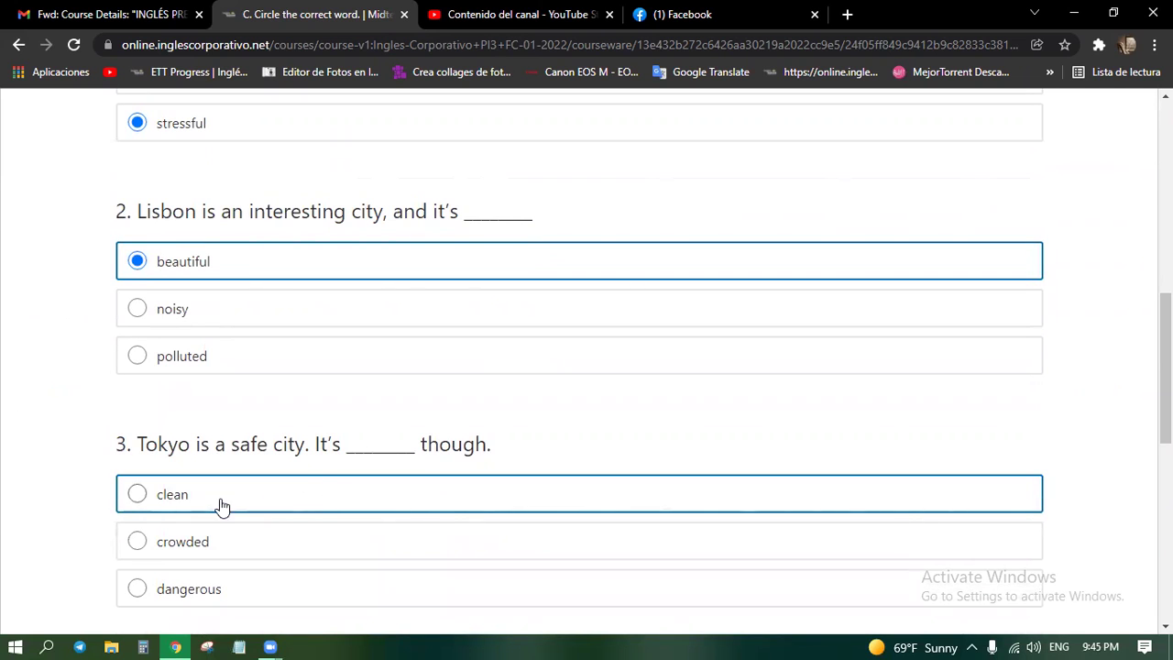
left_click(201, 550)
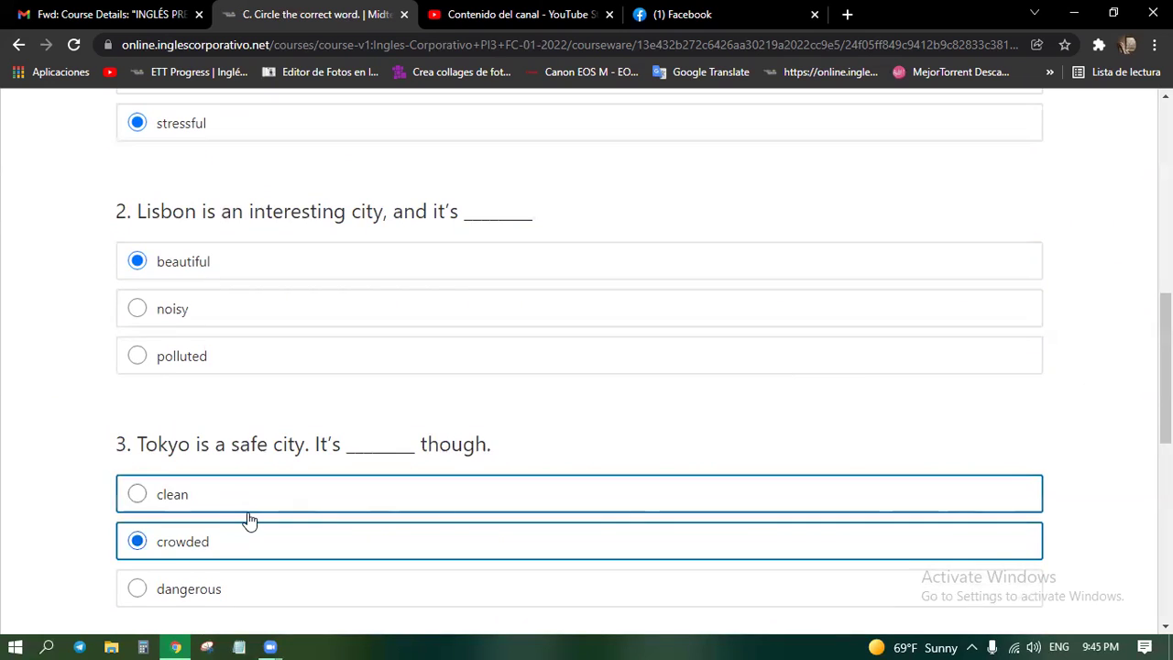
Step: Choose "relaxing" for the hometown sentence in question 4 and submit exercise C
scroll(250, 520, "down", 3)
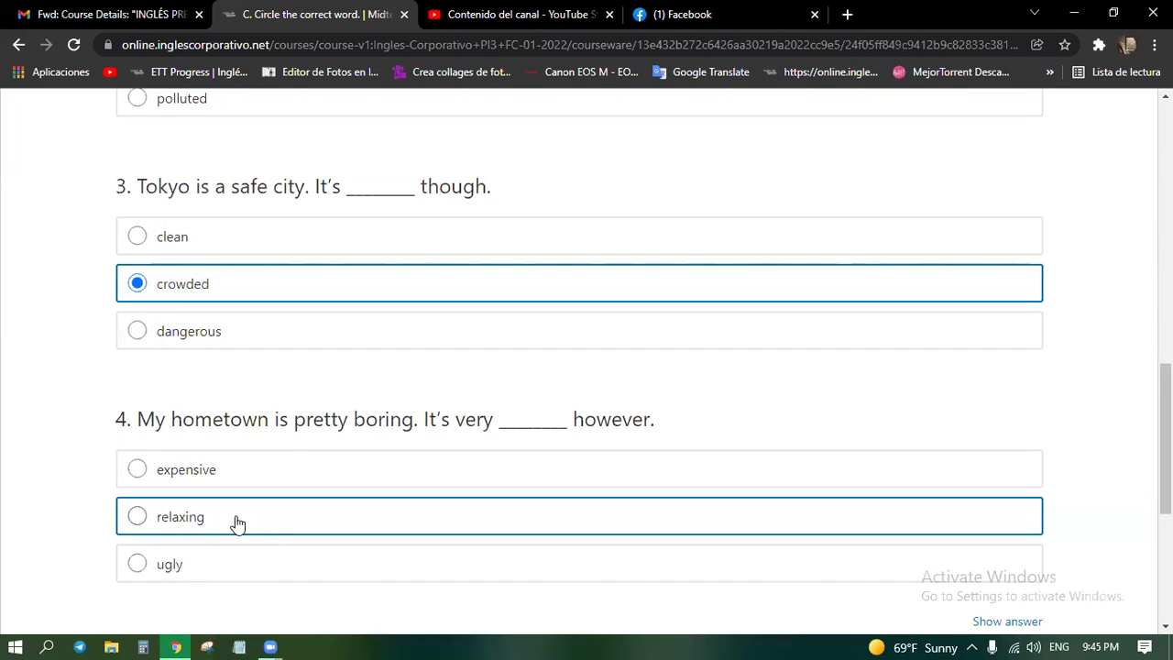
left_click(212, 522)
scroll(259, 531, "down", 3)
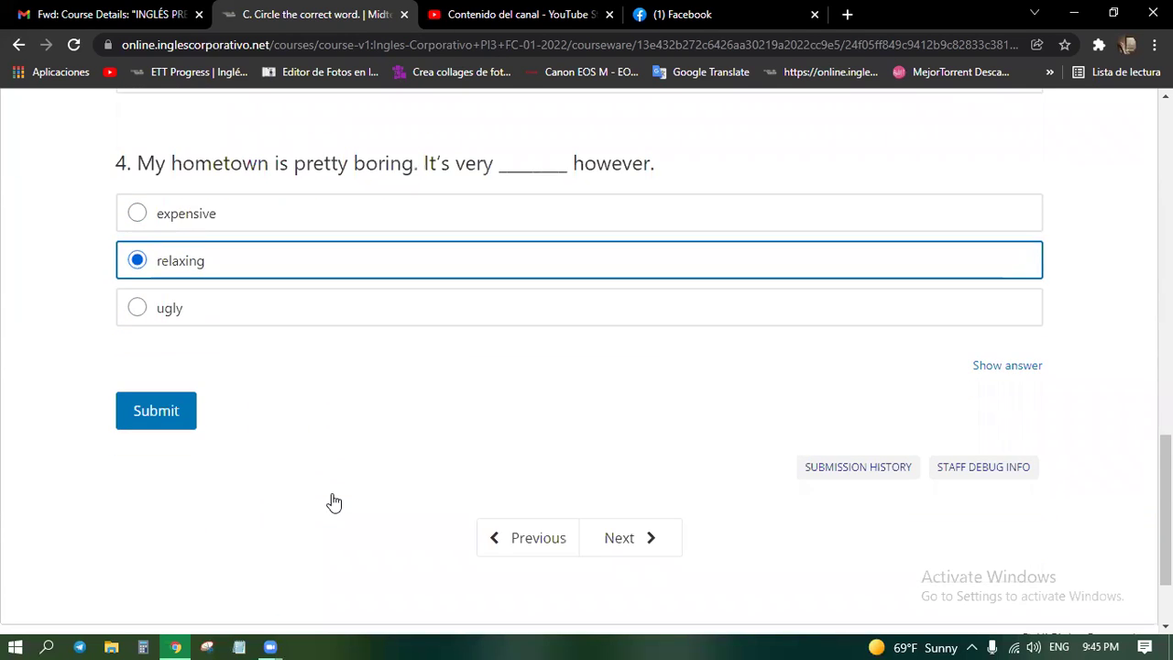
left_click(169, 417)
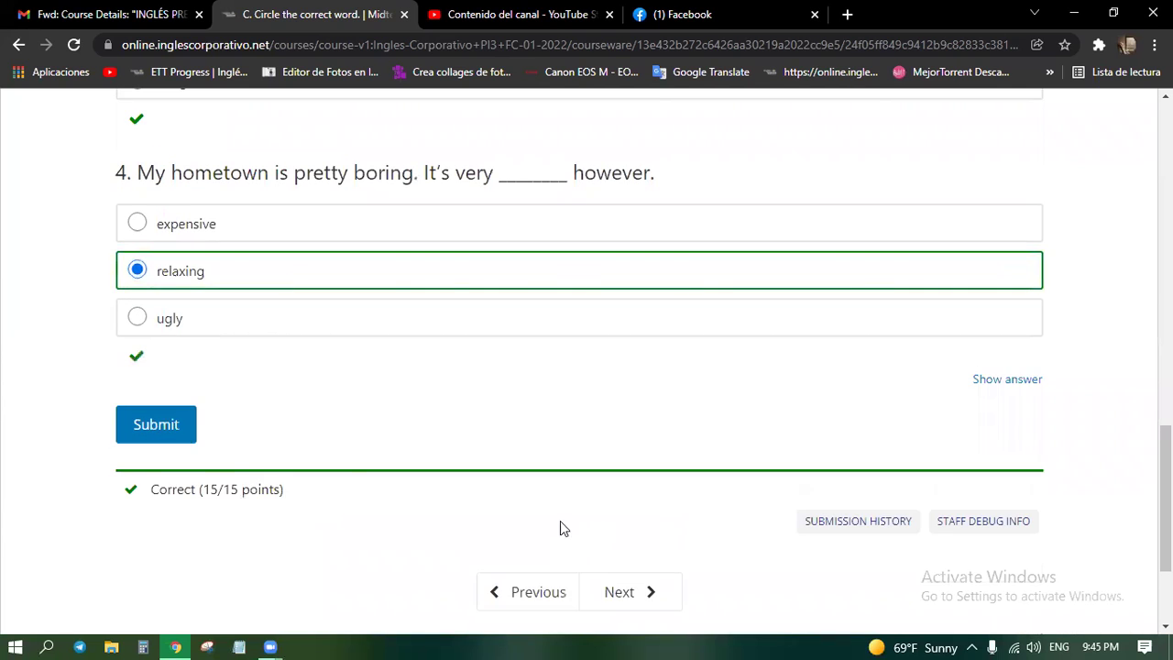
Step: Open exercise D and select "shouldn't" for question 1 and "can't" for the subway sentence in question 2
scroll(323, 448, "up", 6)
scroll(323, 449, "up", 10)
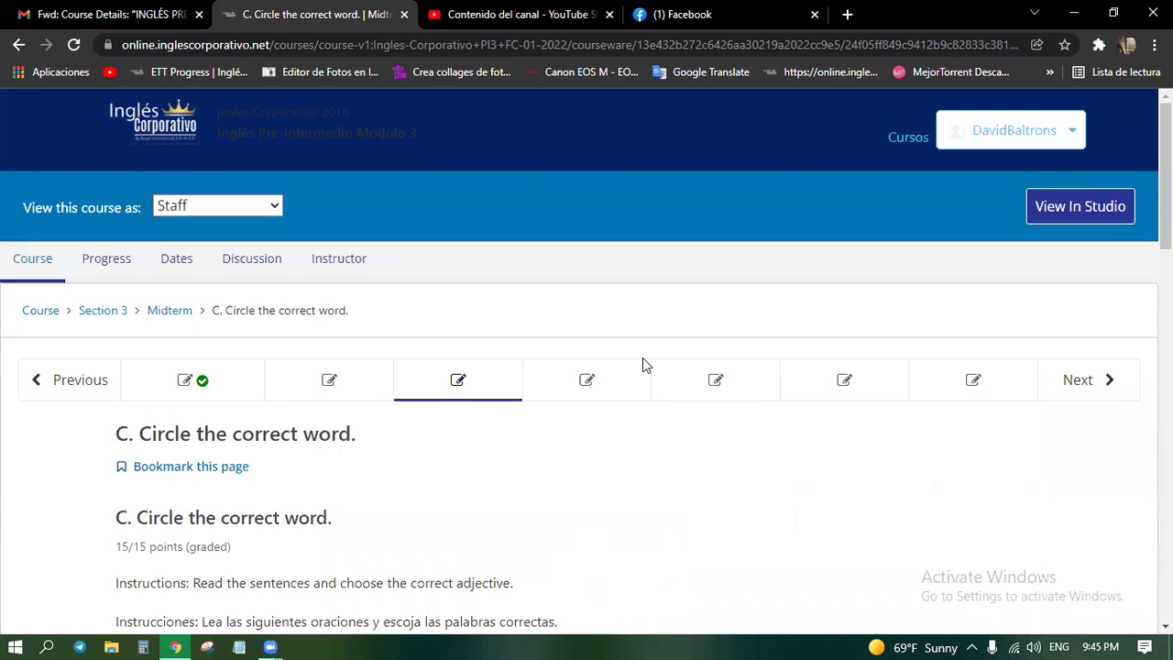
left_click(587, 379)
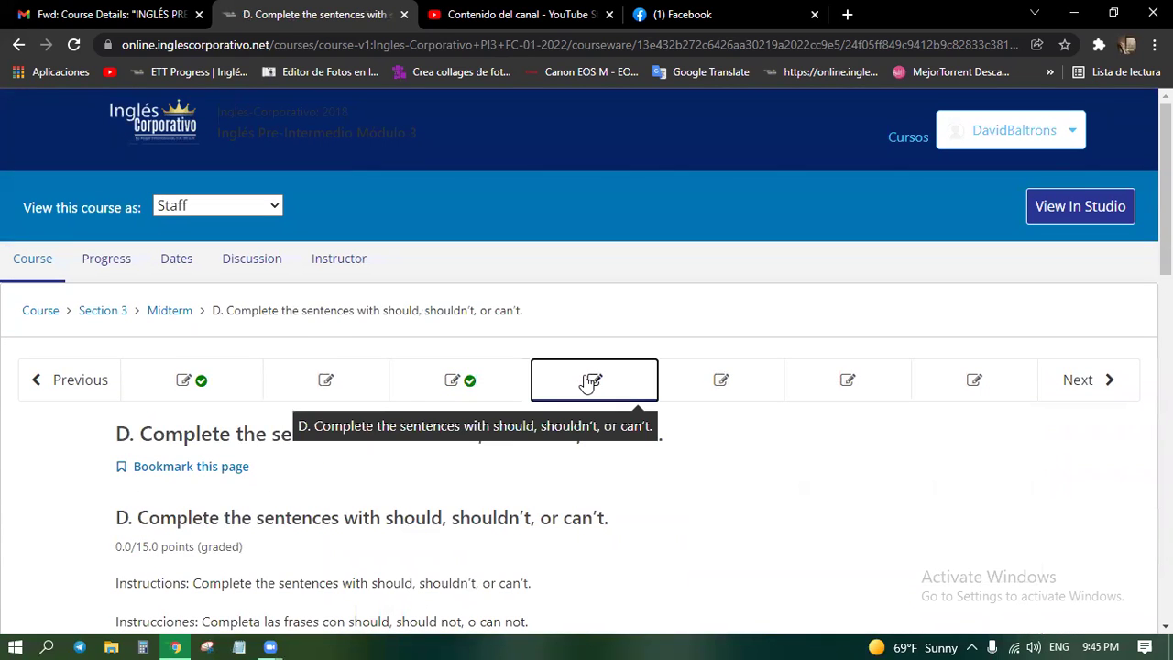
scroll(600, 445, "down", 2)
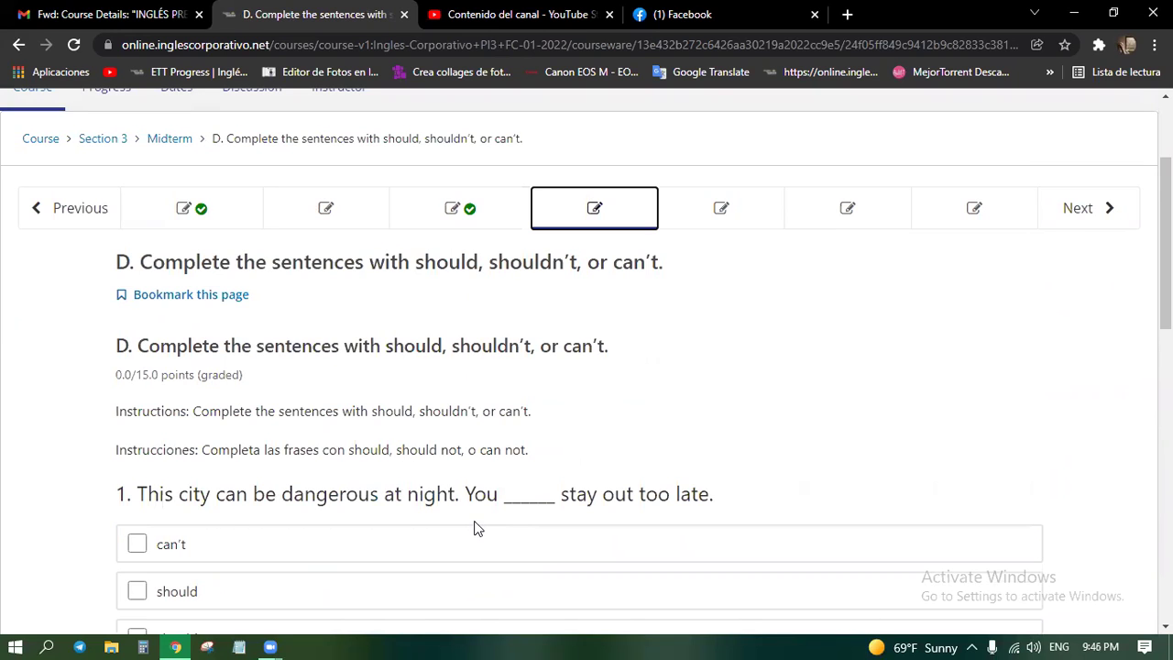
scroll(558, 513, "down", 1)
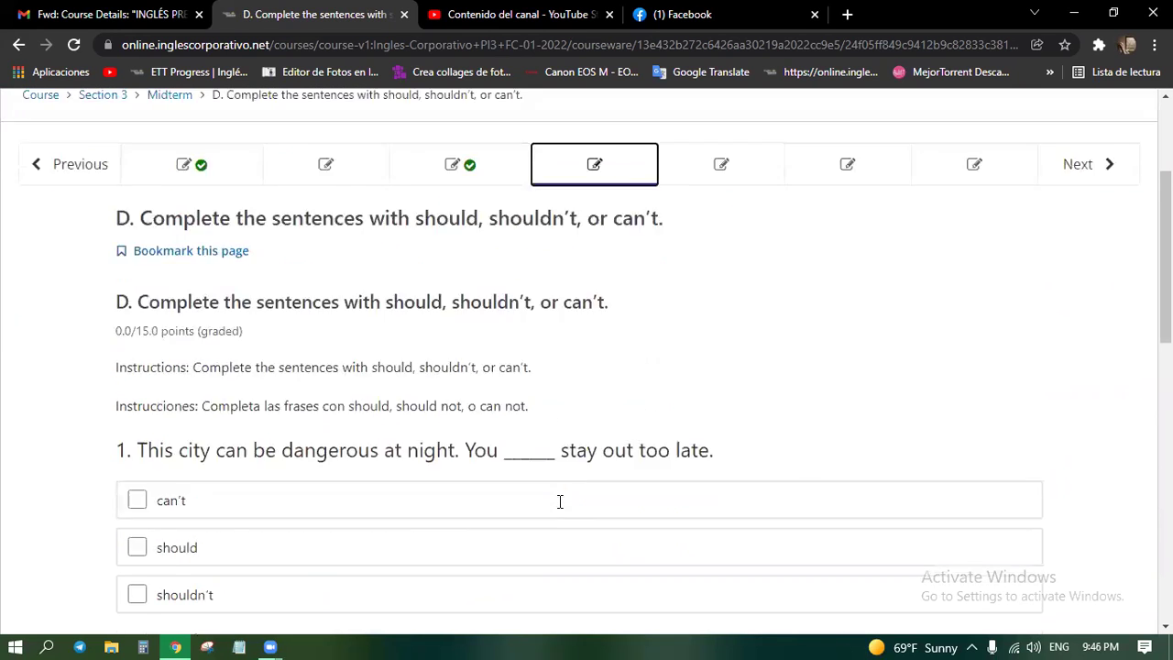
left_click(175, 561)
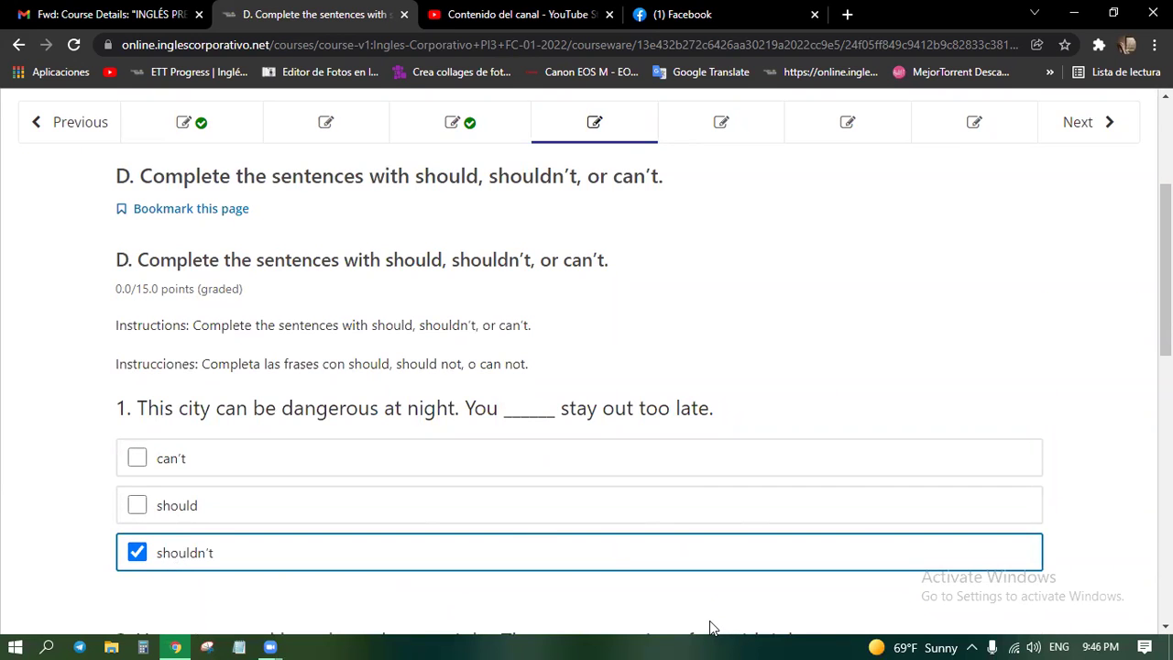
scroll(500, 534, "down", 2)
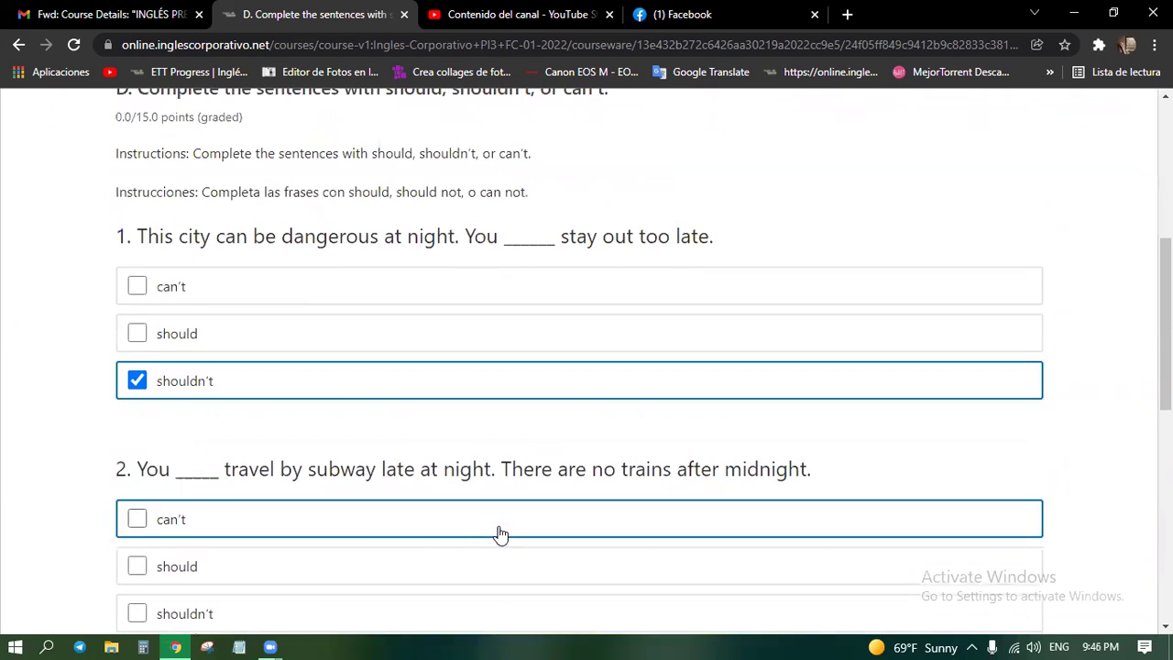
left_click(339, 536)
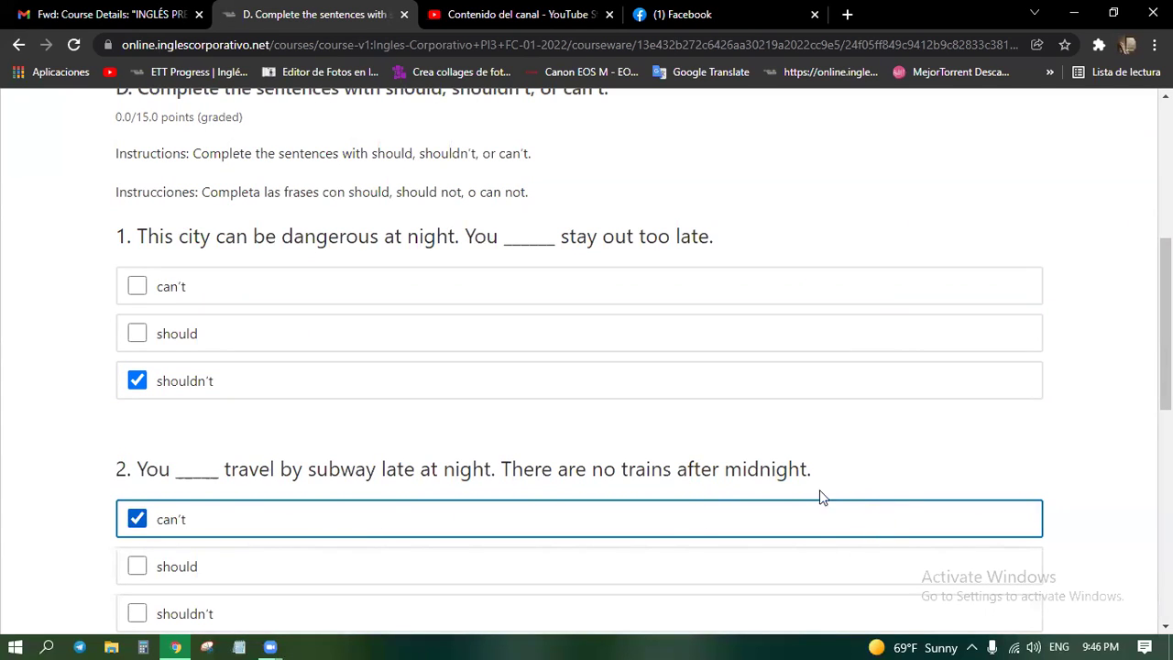
Step: Select "should" for the Hong Kong sentence in question 3 and submit exercise D
scroll(826, 484, "down", 1)
scroll(826, 485, "down", 2)
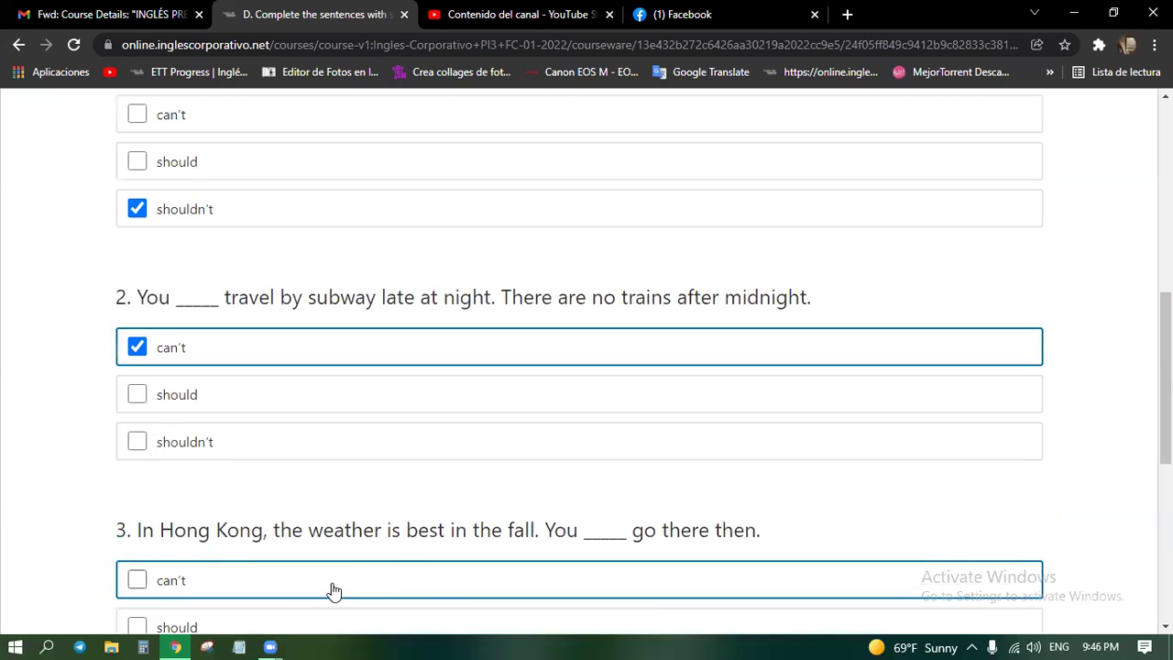
scroll(406, 574, "up", 1)
scroll(406, 574, "up", 1)
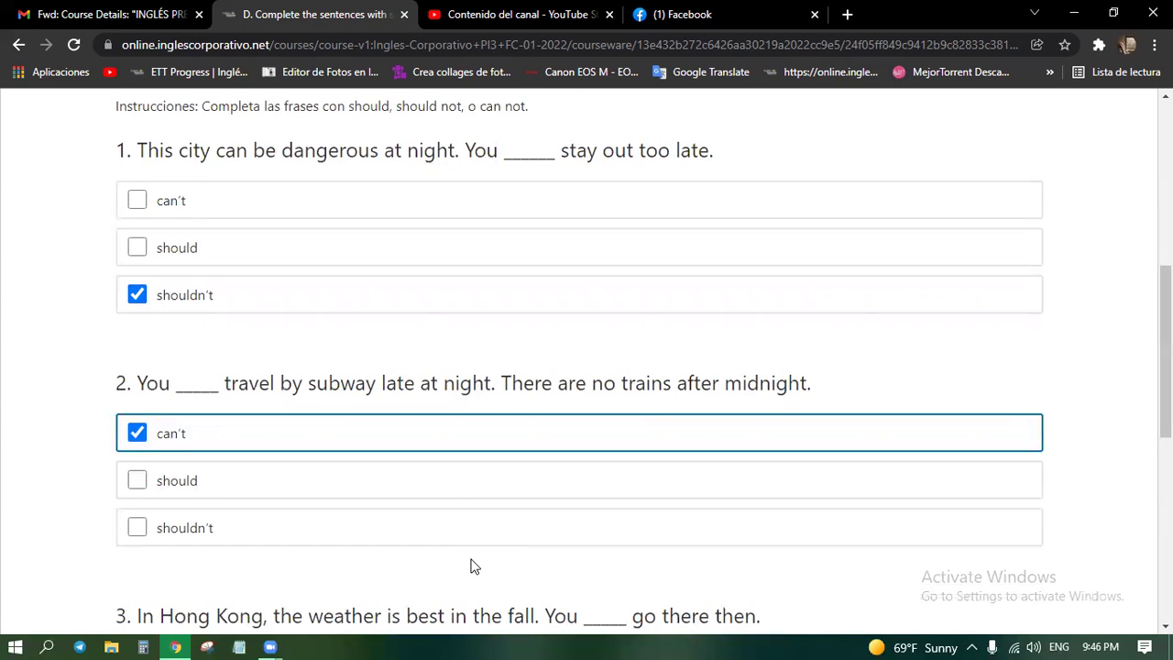
scroll(476, 562, "down", 1)
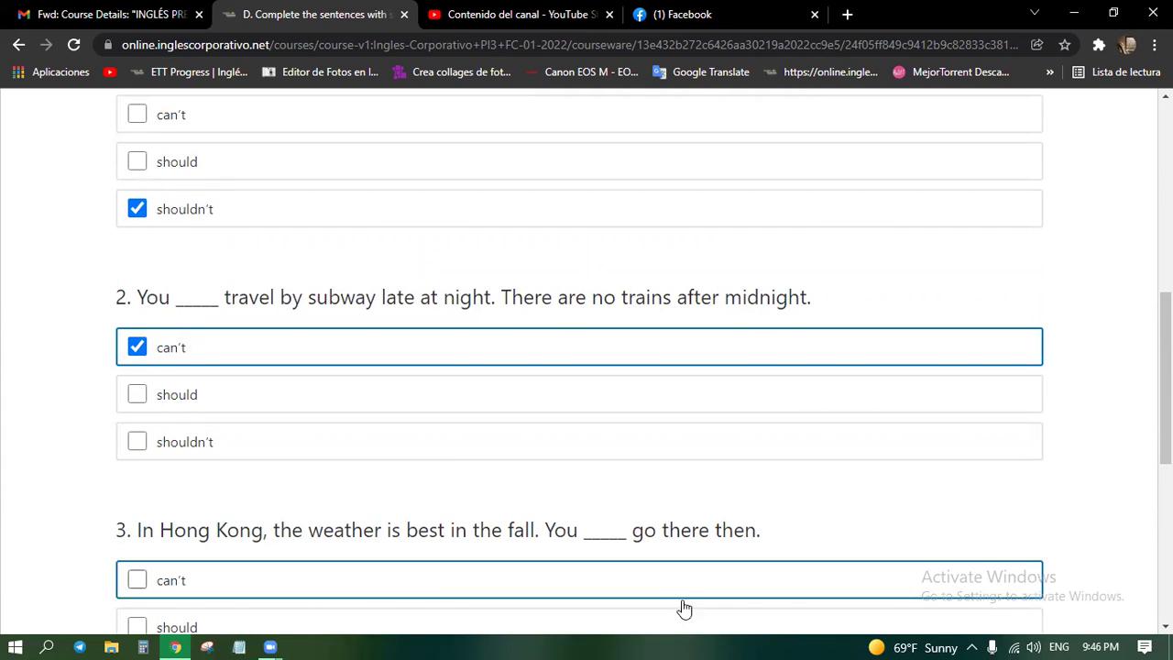
scroll(862, 569, "down", 2)
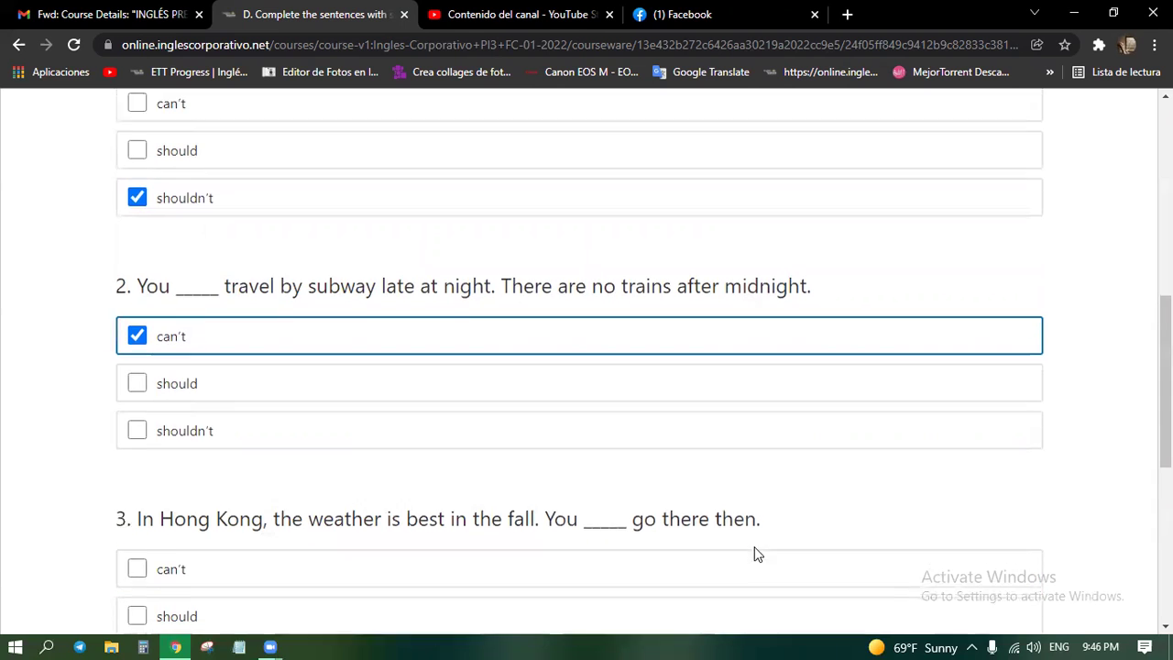
left_click(275, 456)
scroll(605, 586, "up", 2)
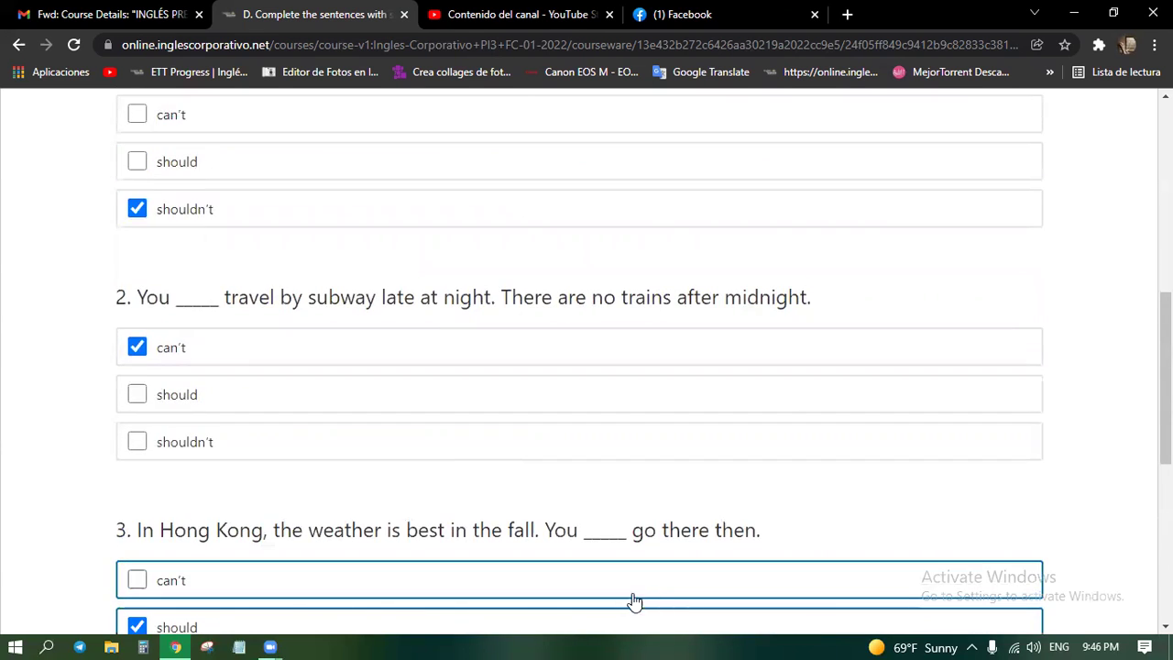
scroll(366, 532, "down", 3)
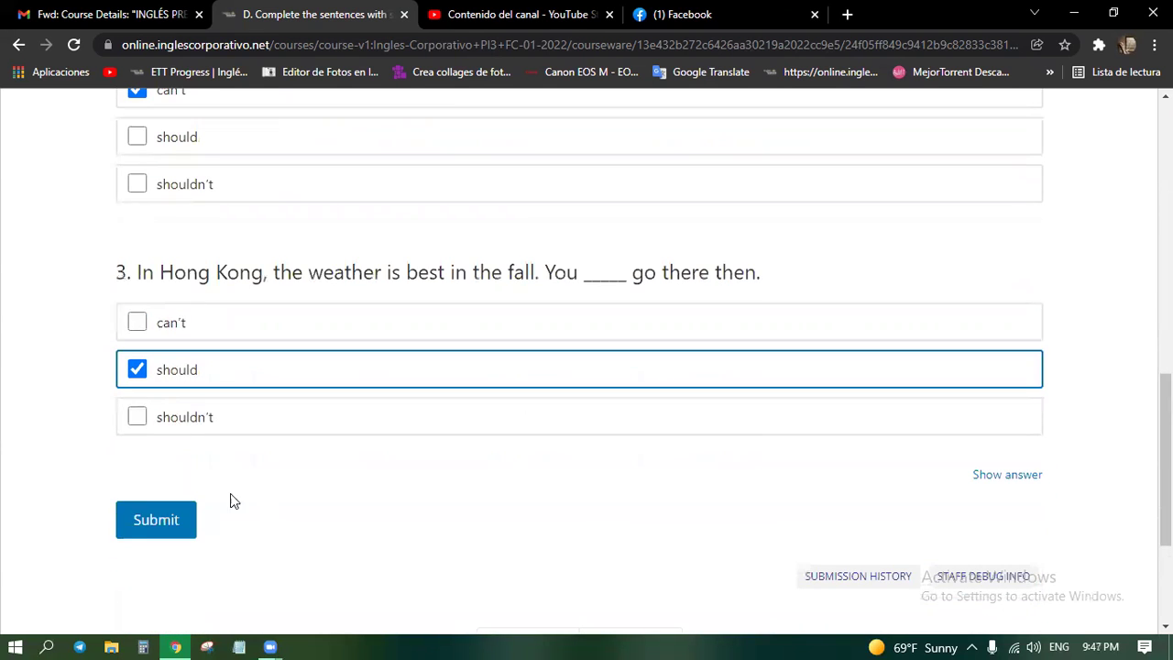
left_click(151, 522)
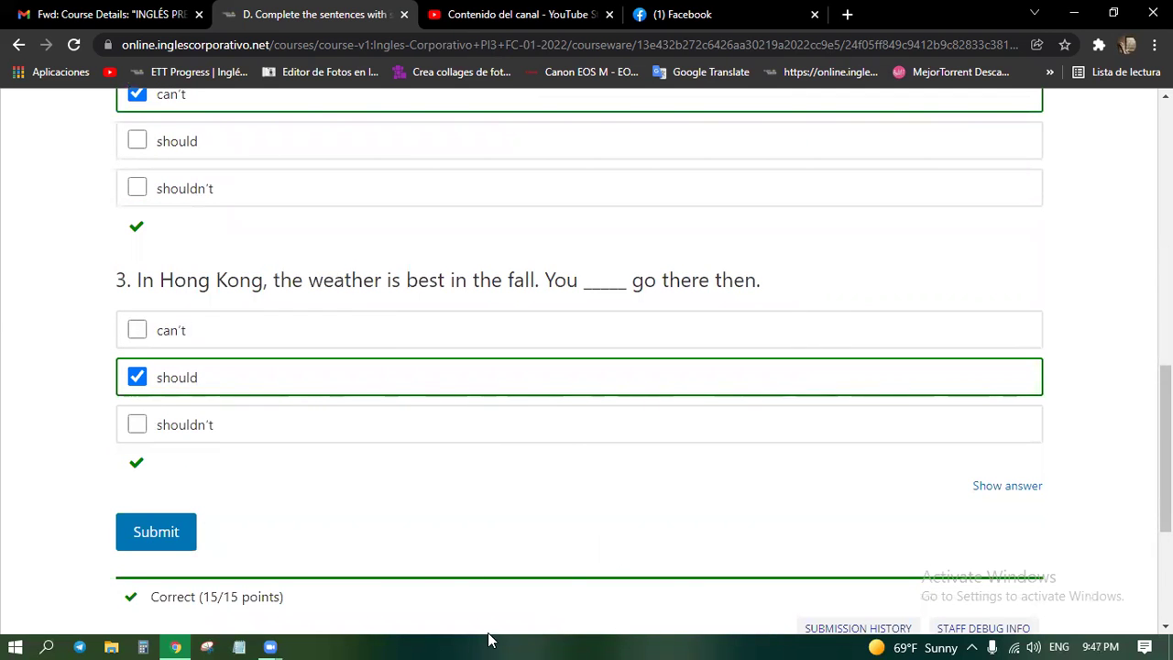
Step: Open exercise E on matching problems with advice and choose "take some aspirin" for a fever
scroll(574, 575, "up", 10)
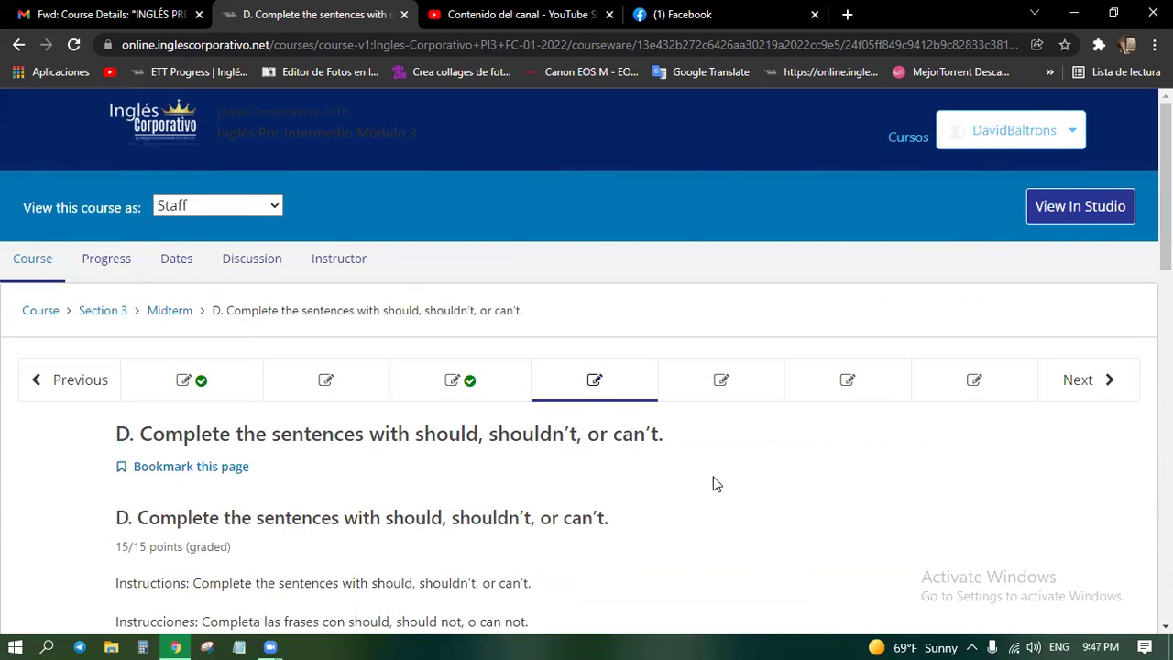
left_click(707, 385)
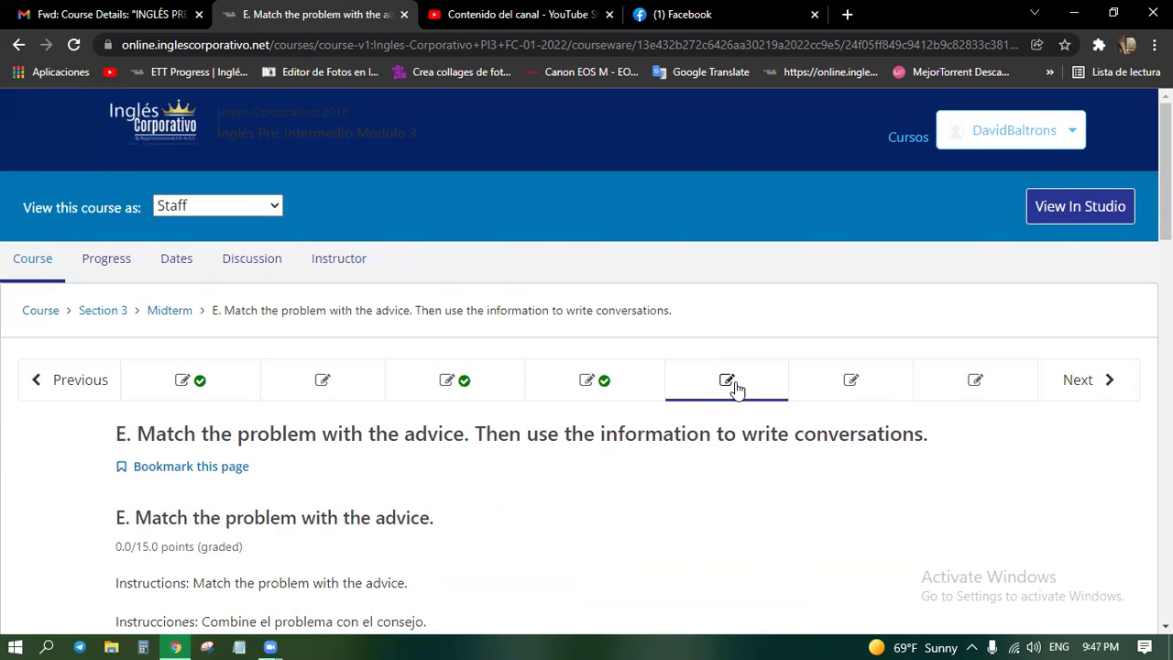
scroll(738, 390, "down", 2)
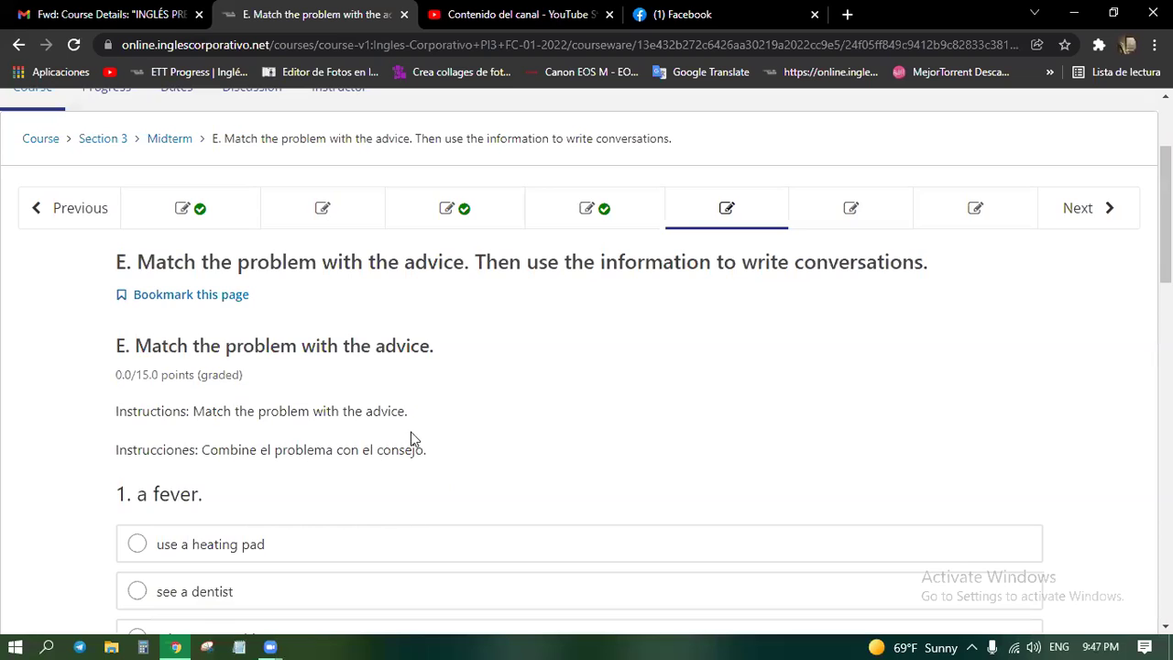
scroll(412, 429, "down", 2)
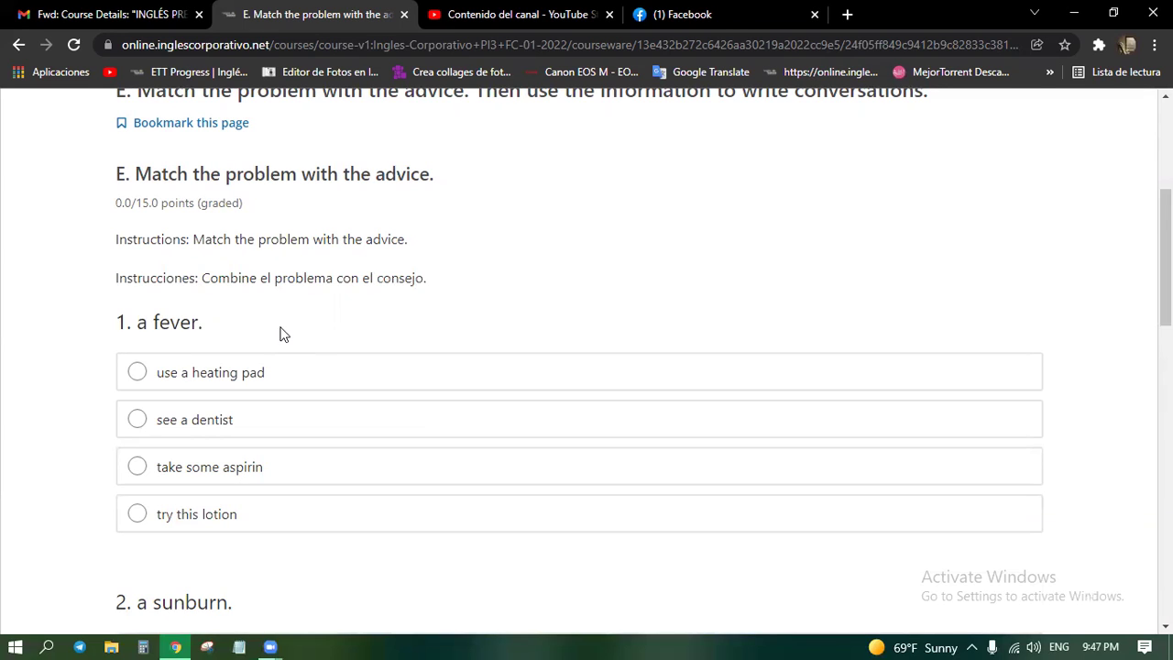
left_click(137, 470)
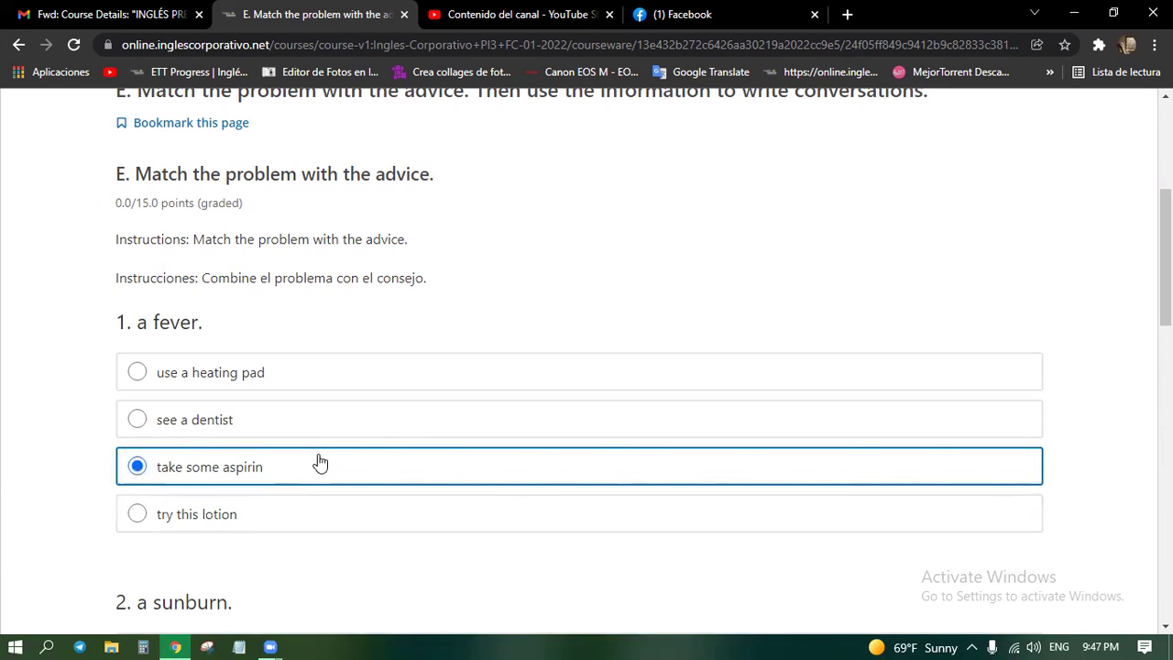
Step: Choose "try this lotion" as the advice for a sunburn in question 2
scroll(317, 461, "down", 3)
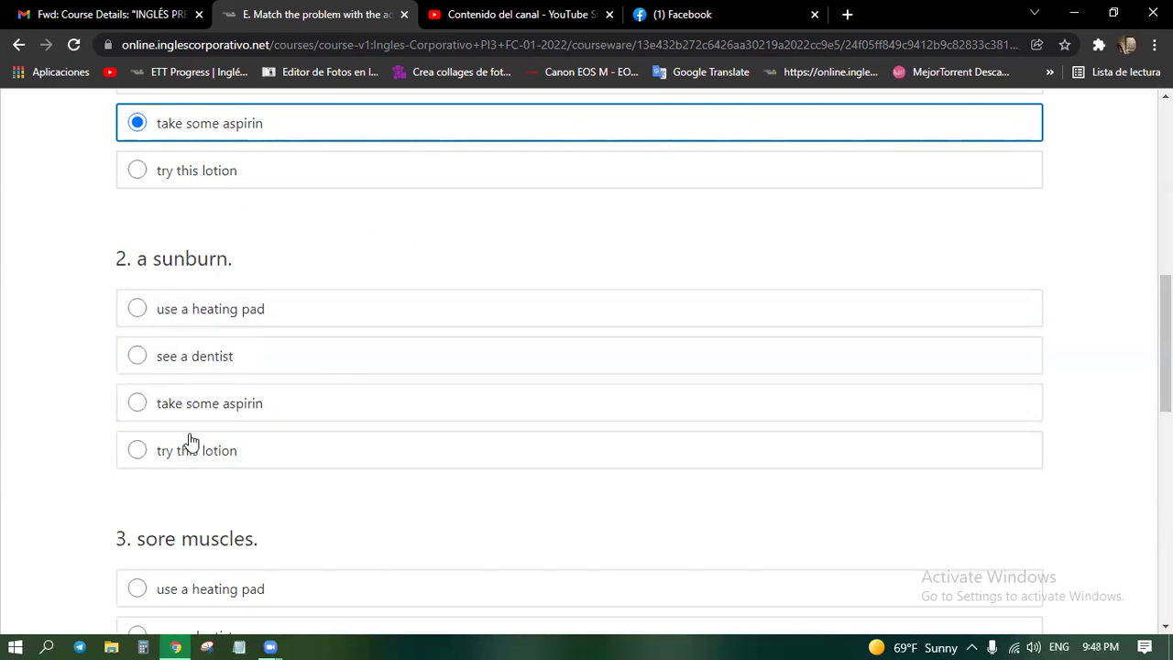
left_click(210, 323)
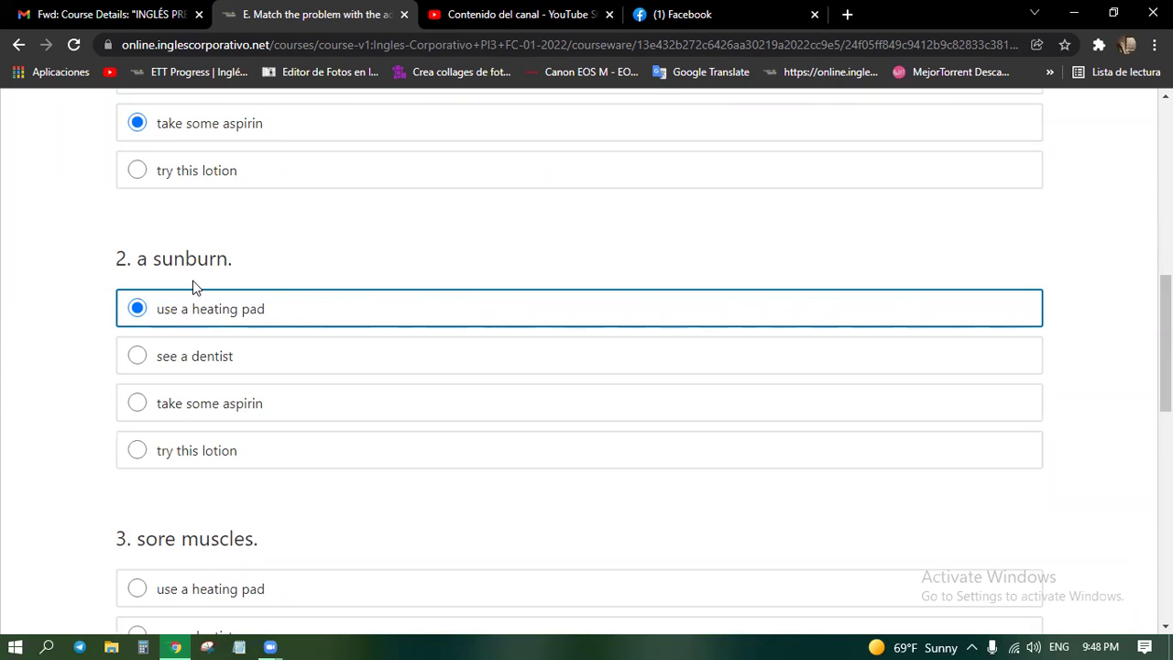
left_click(194, 453)
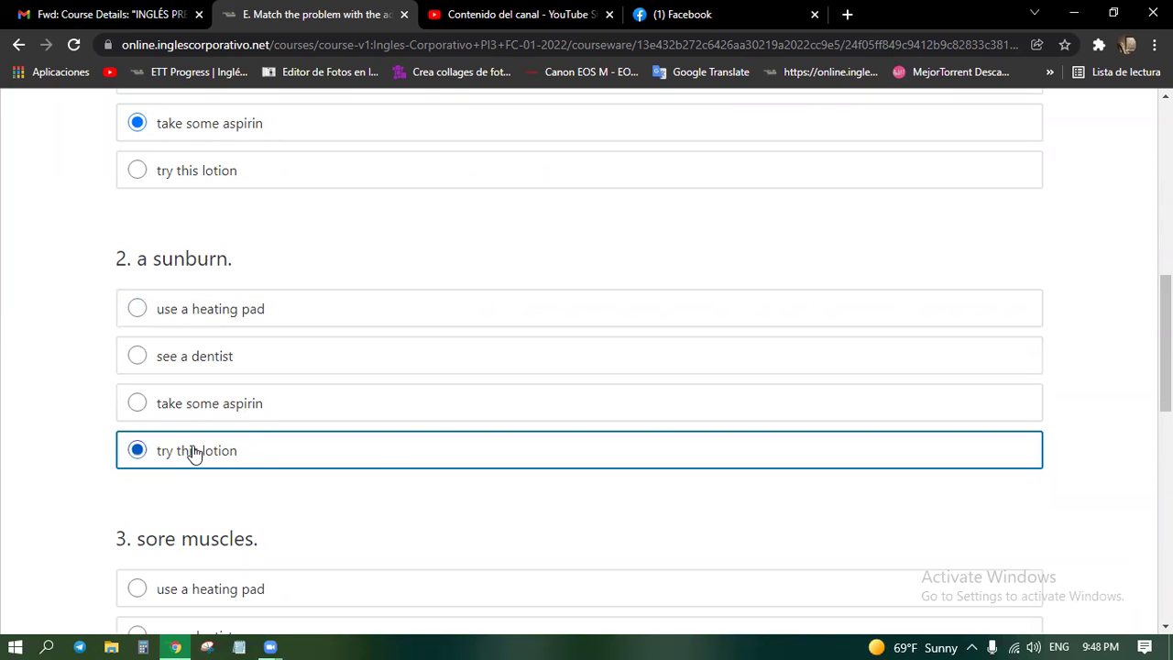
Step: Choose "use a heating pad" as the advice for sore muscles in question 3
scroll(382, 449, "down", 2)
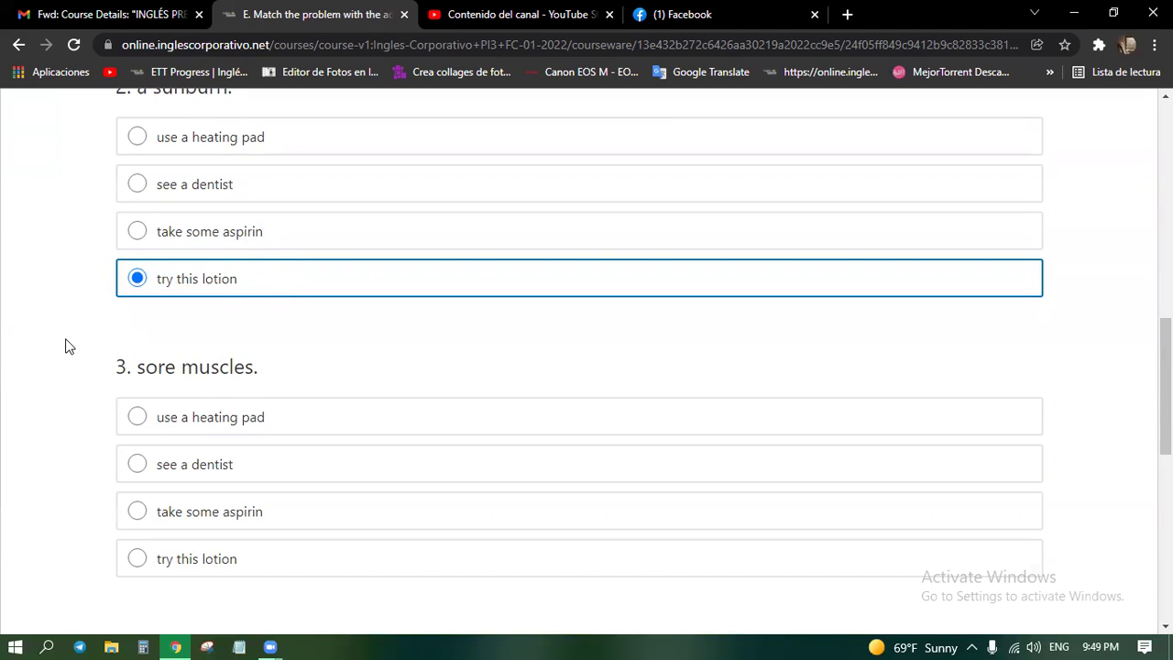
scroll(267, 317, "up", 2)
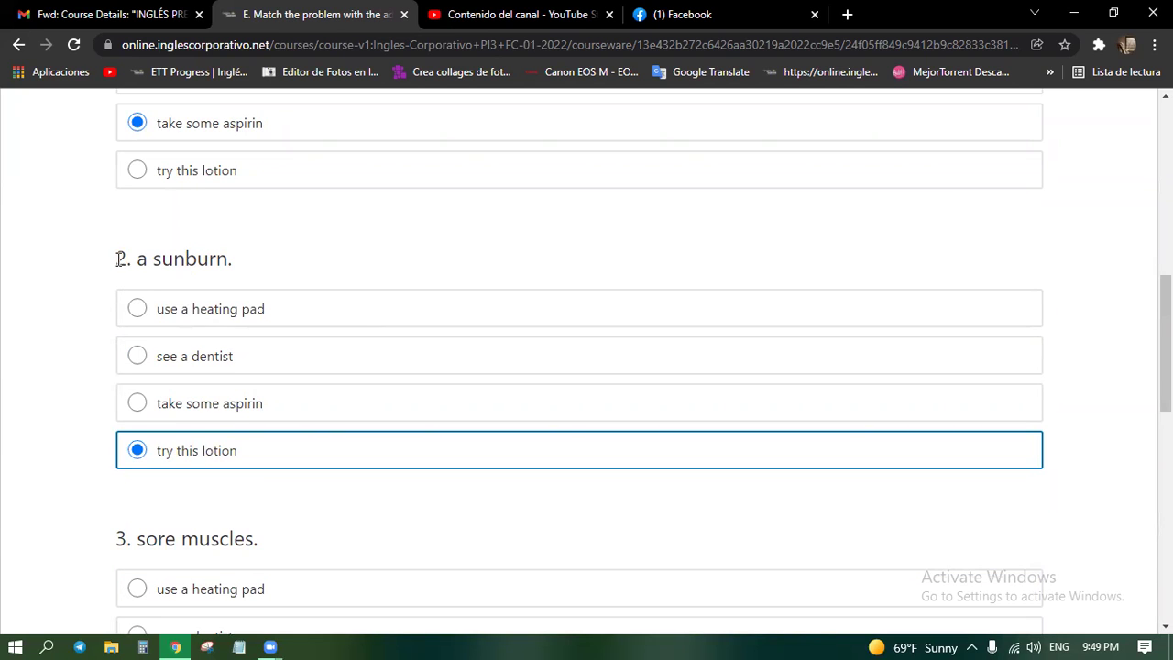
scroll(383, 388, "down", 1)
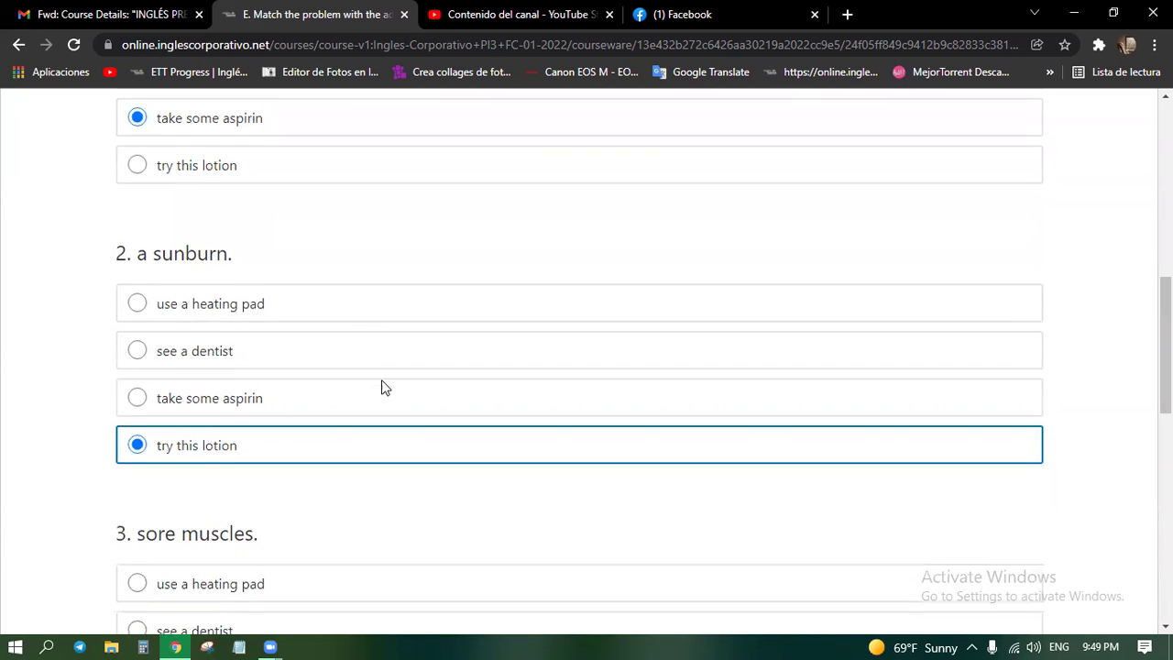
scroll(383, 387, "down", 3)
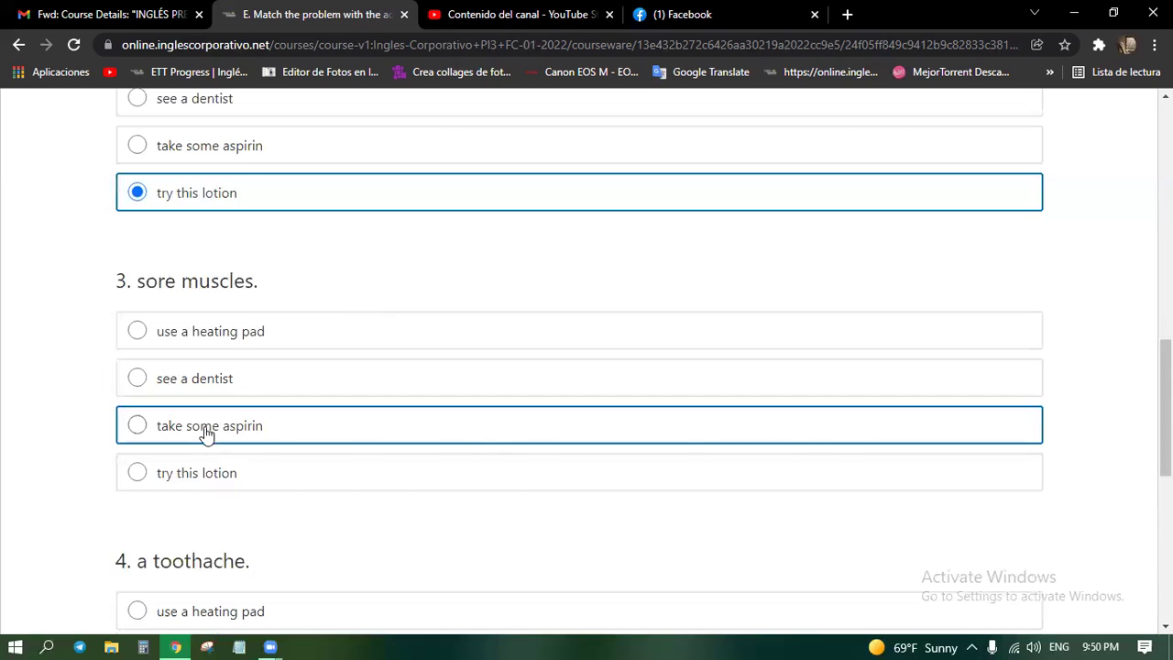
left_click(346, 336)
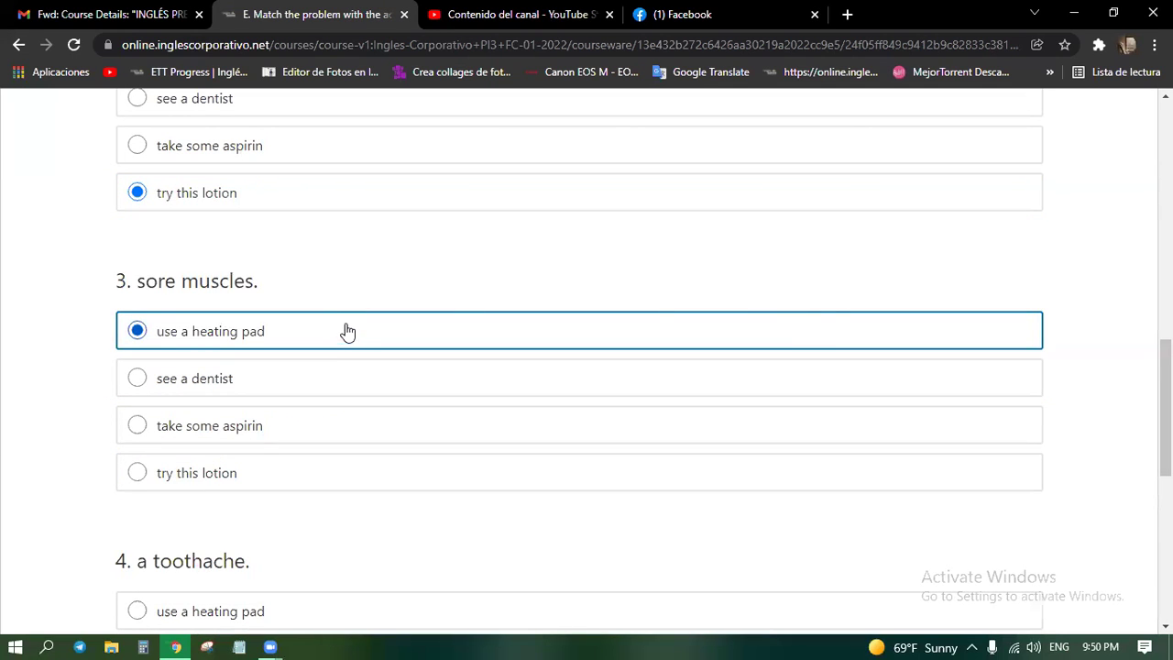
Step: Choose "see a dentist" as the advice for a toothache in question 4 and submit exercise E
scroll(387, 309, "down", 5)
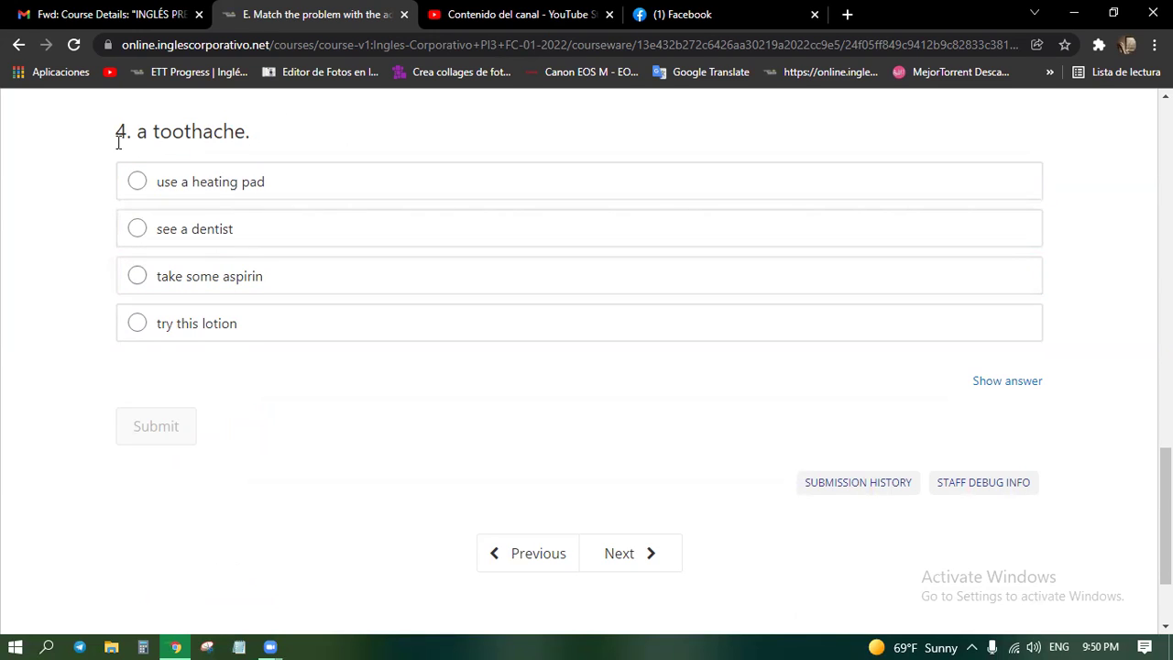
left_click_drag(120, 131, 245, 147)
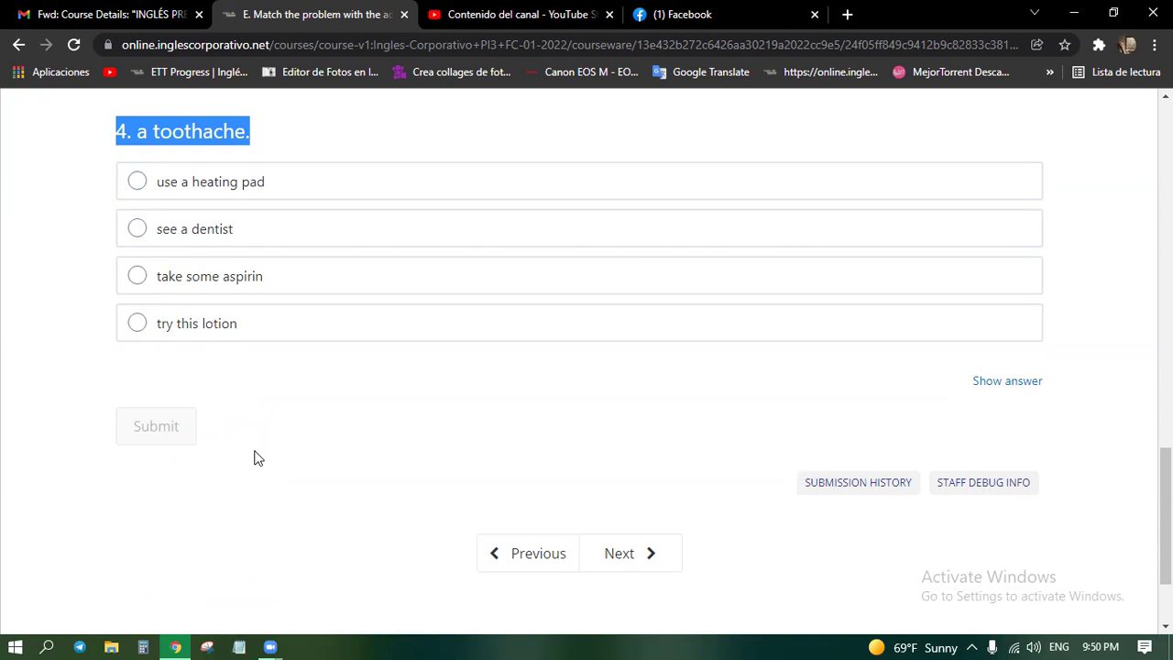
left_click(319, 288)
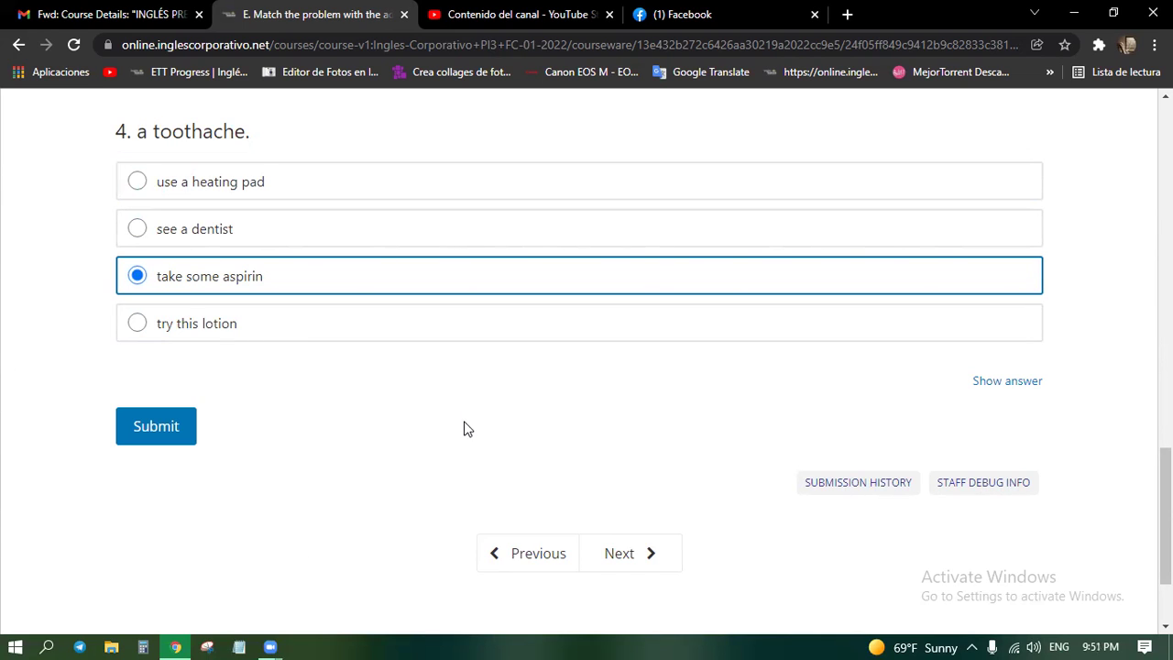
left_click(261, 236)
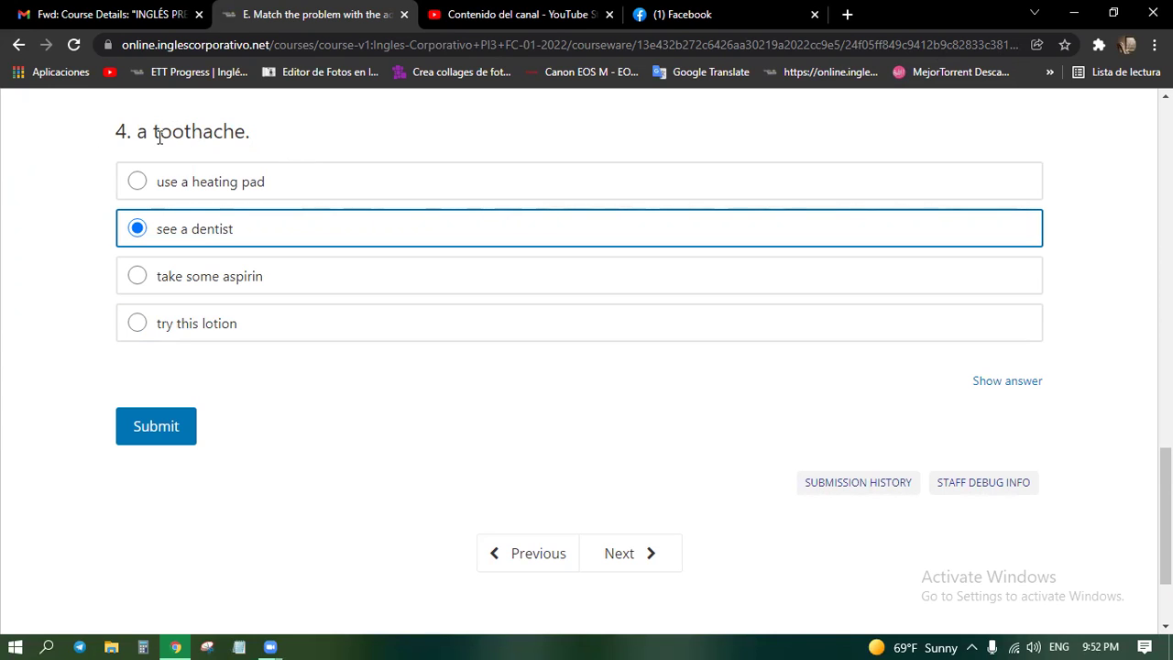
left_click_drag(154, 136, 197, 142)
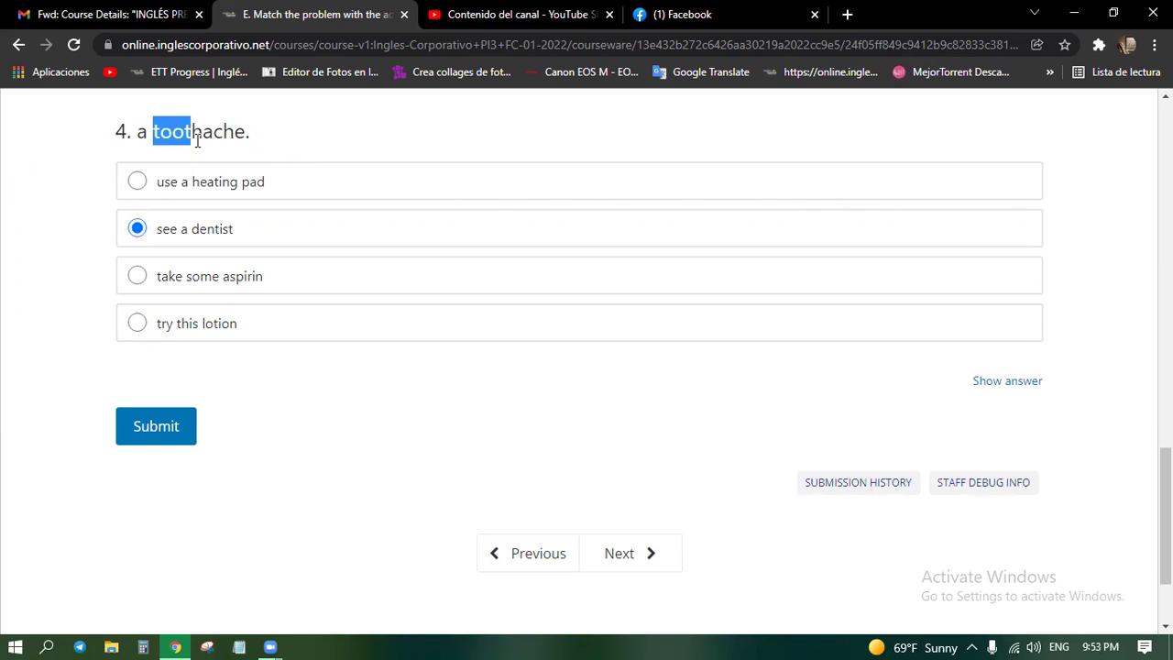
left_click(153, 428)
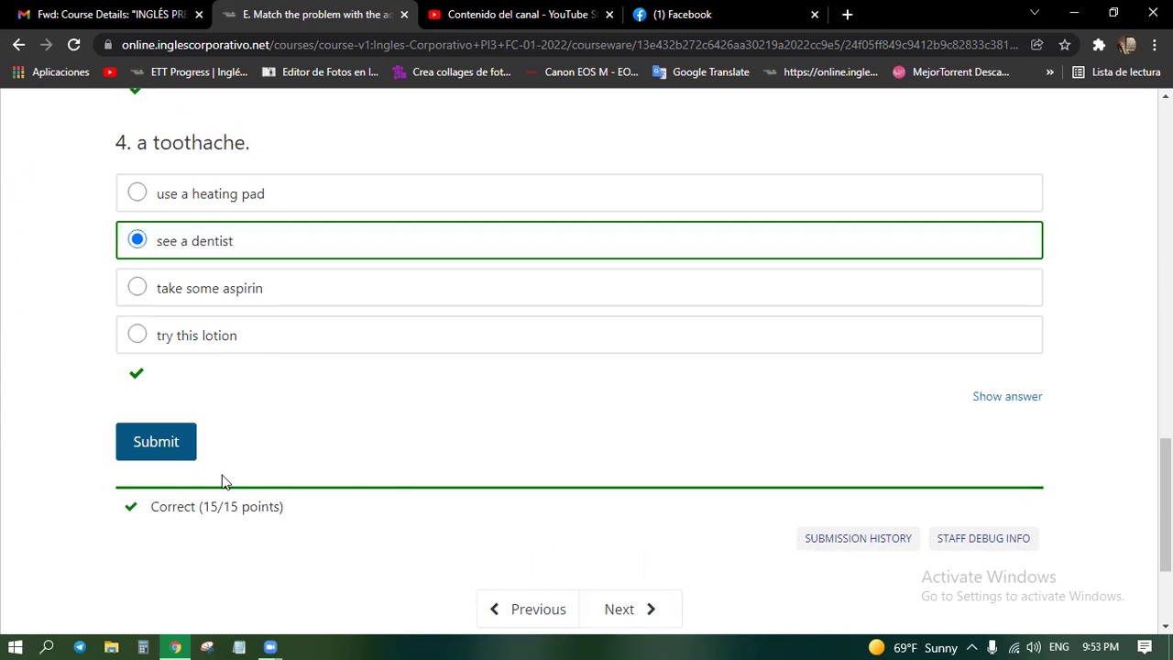
Step: Open exercise F on completing the conversations with bottle, jar, pack, or tube and go to question 1
scroll(292, 255, "up", 6)
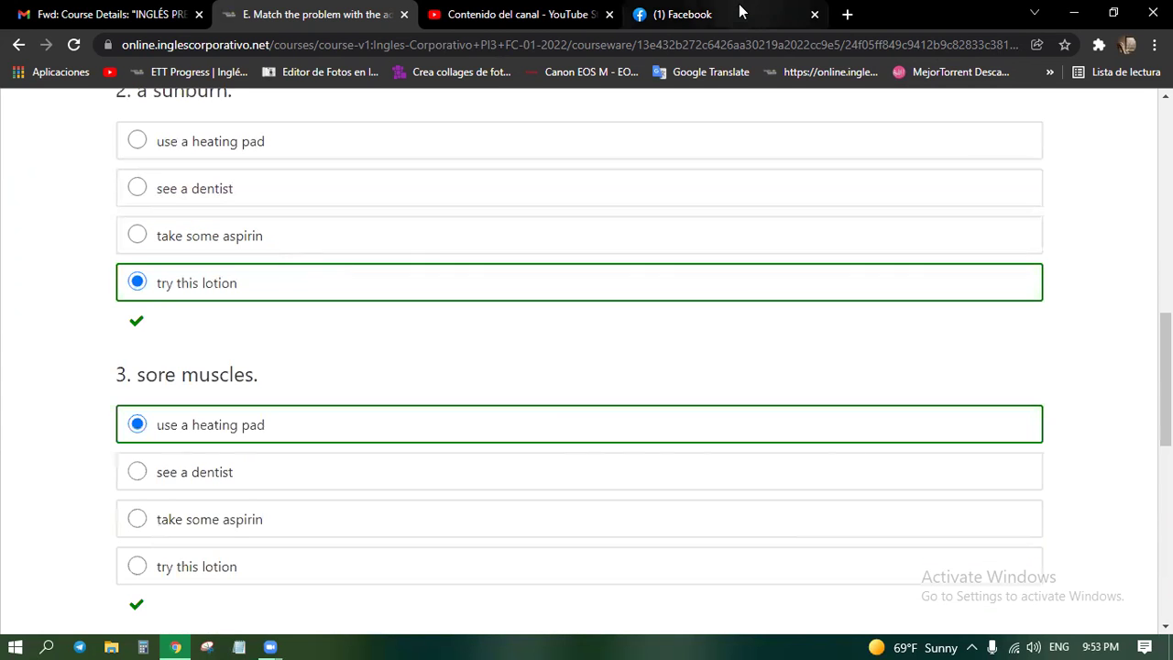
scroll(854, 173, "up", 8)
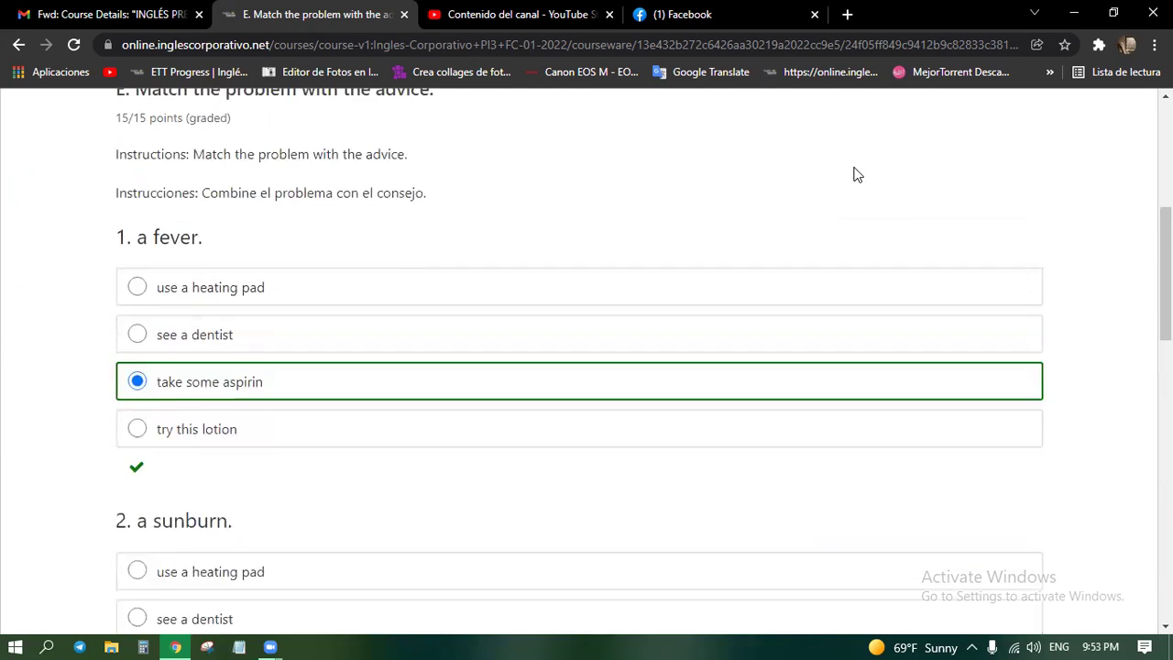
scroll(838, 189, "down", 2)
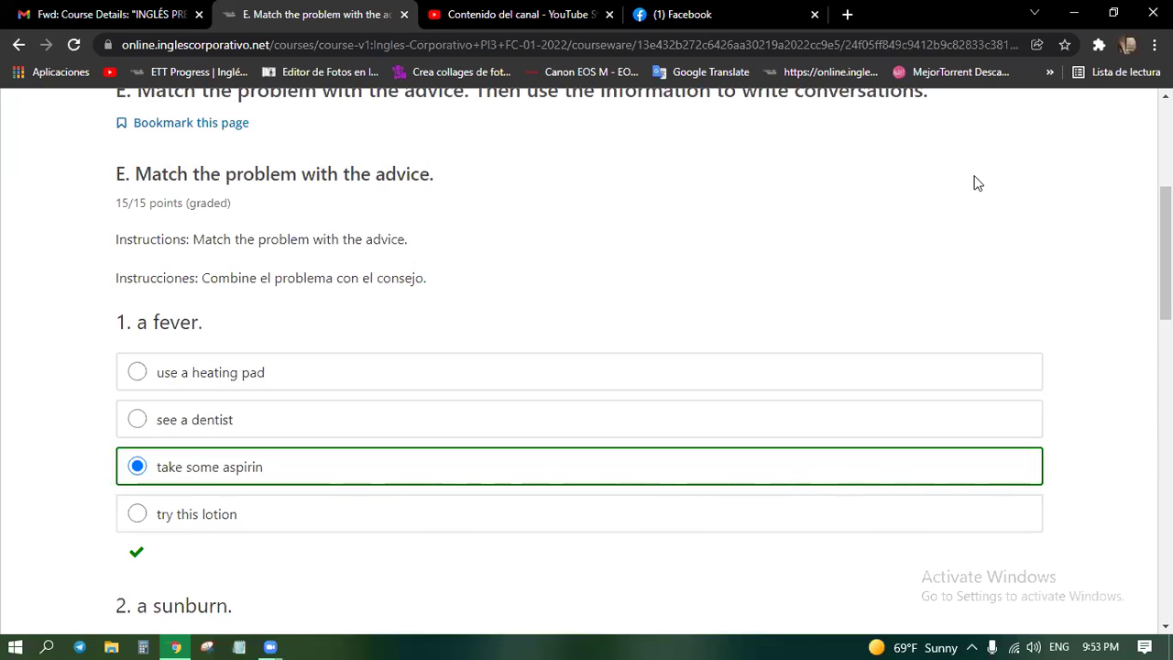
scroll(815, 188, "up", 1)
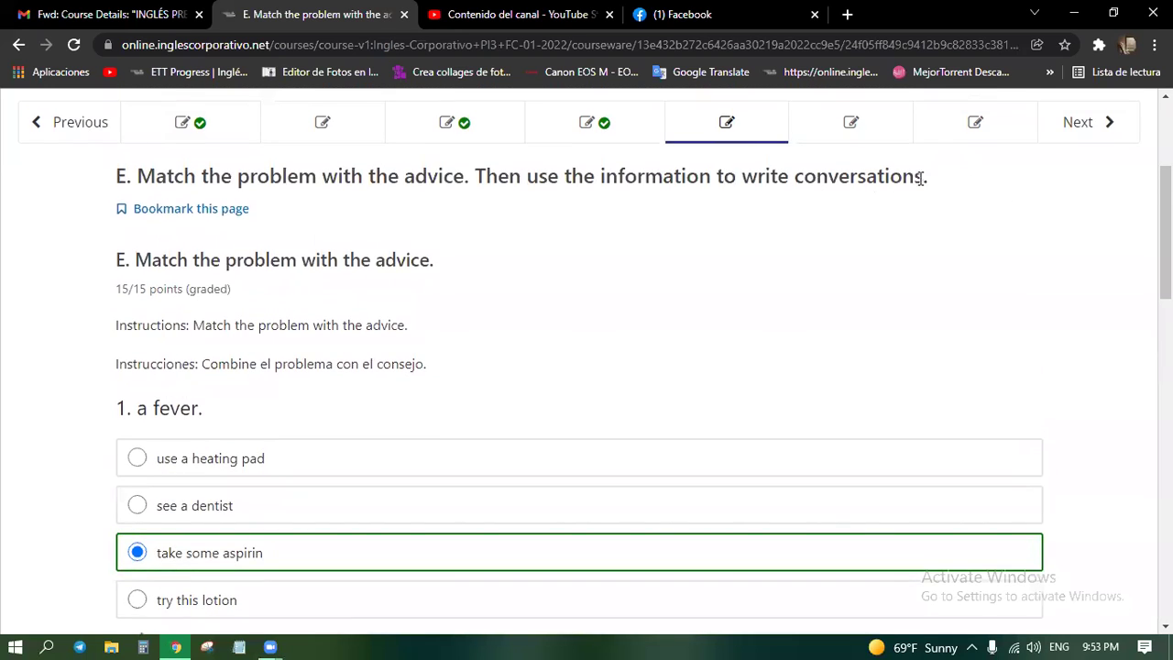
left_click(850, 123)
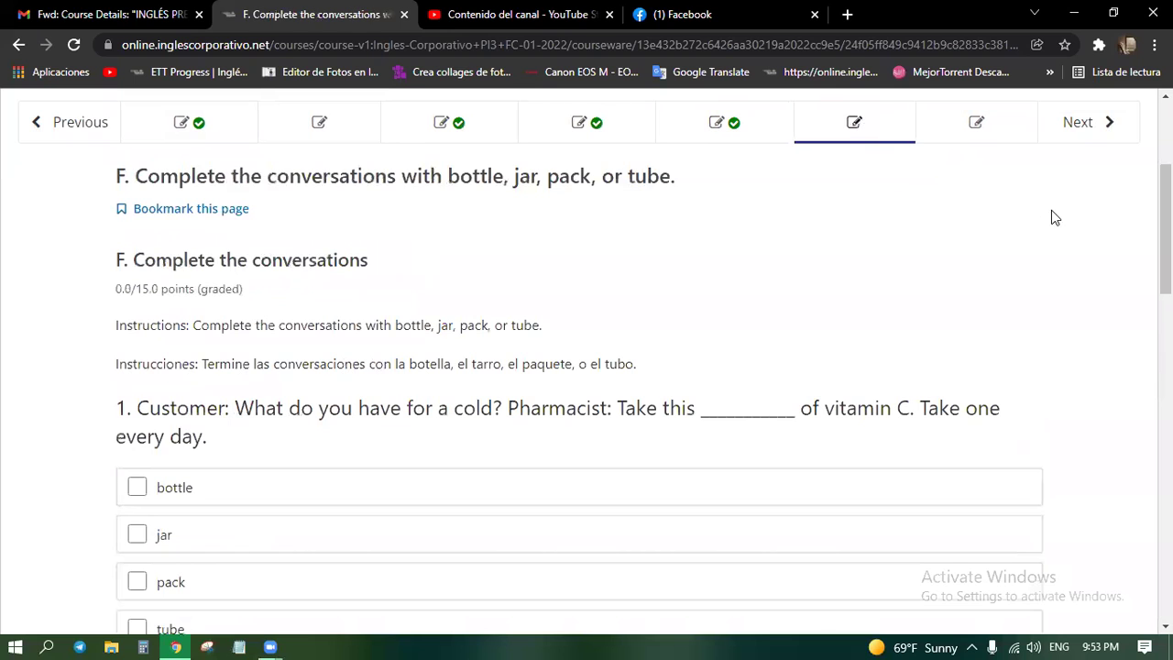
scroll(568, 173, "down", 4)
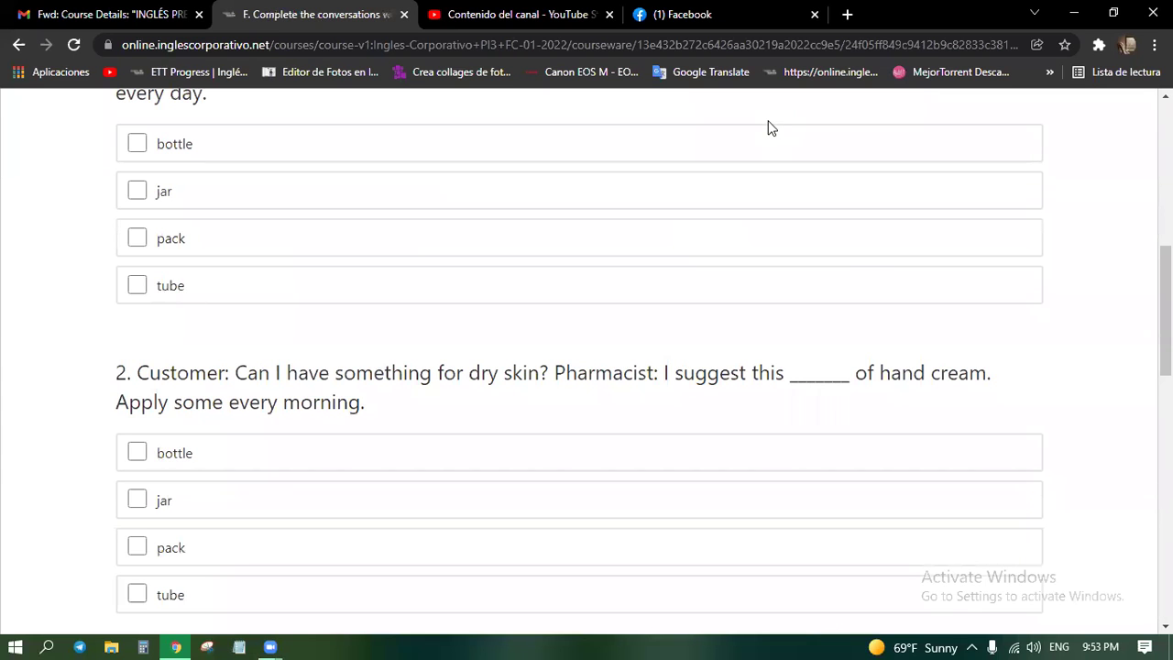
scroll(299, 275, "up", 1)
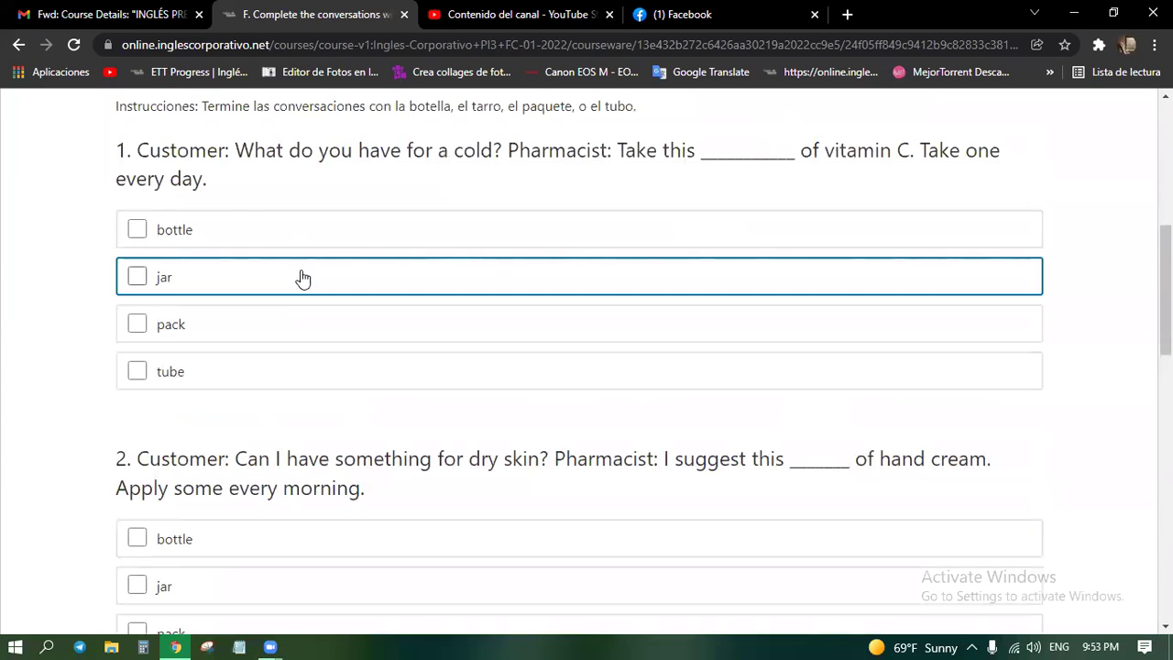
scroll(302, 277, "up", 1)
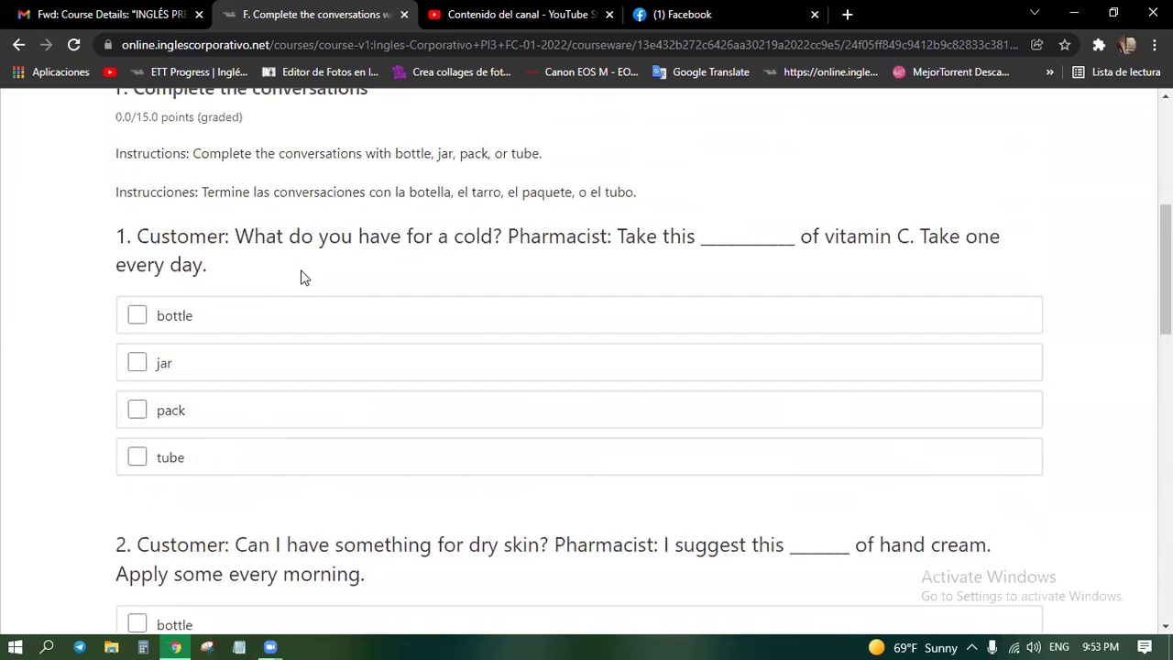